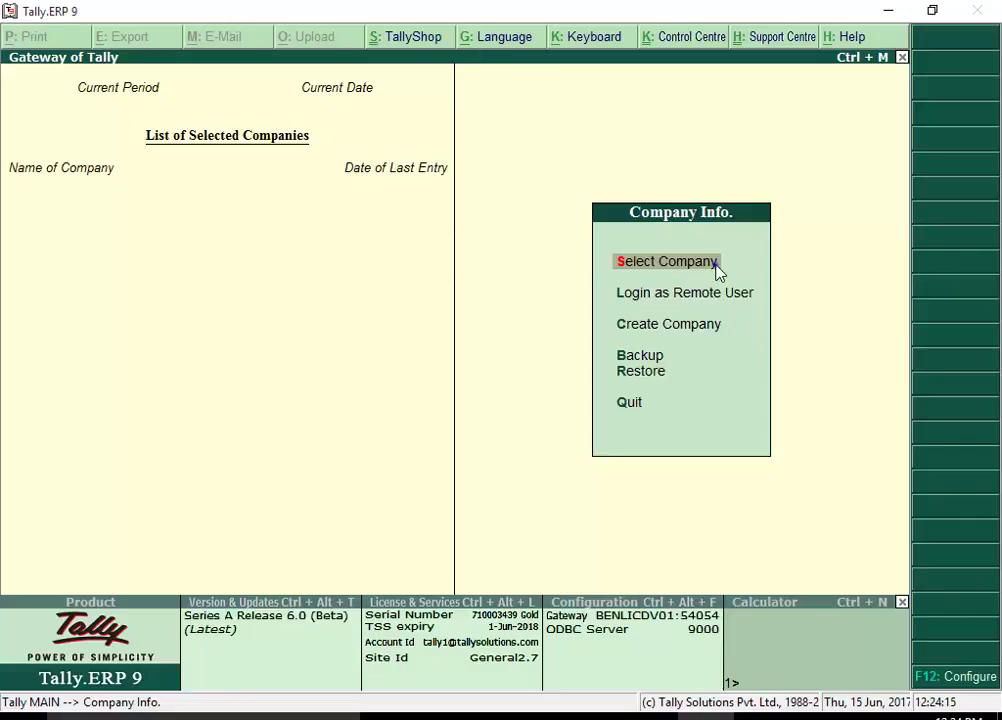
Load National Enterprises, log in with the user name and password, and convert its data after a backup.
left_click(716, 265)
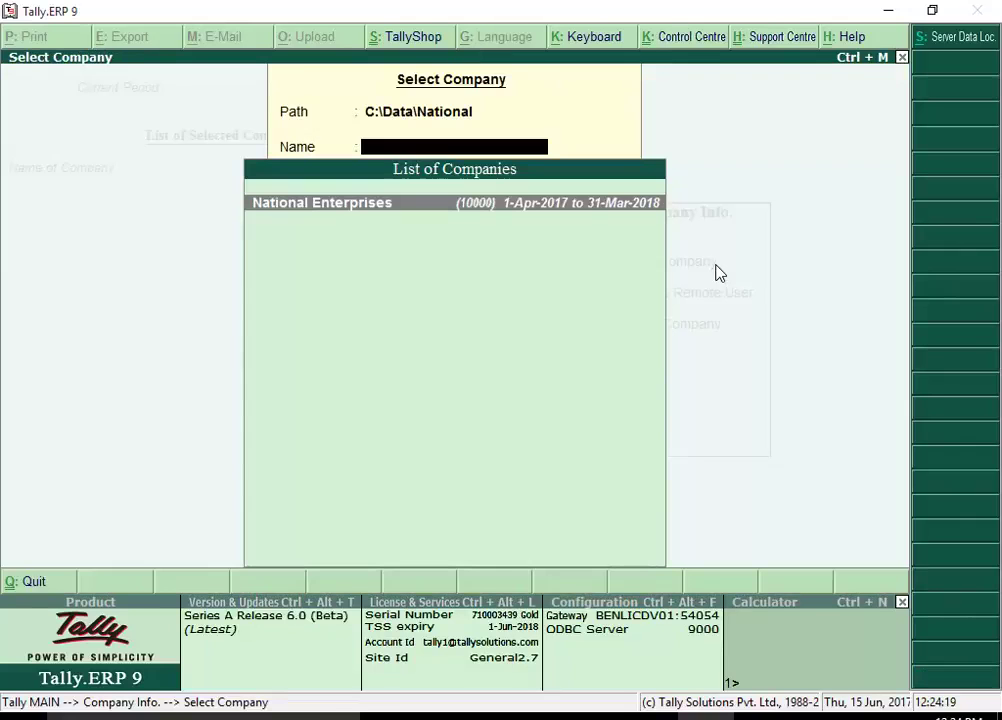
key("Return")
type("Harish")
key("Return")
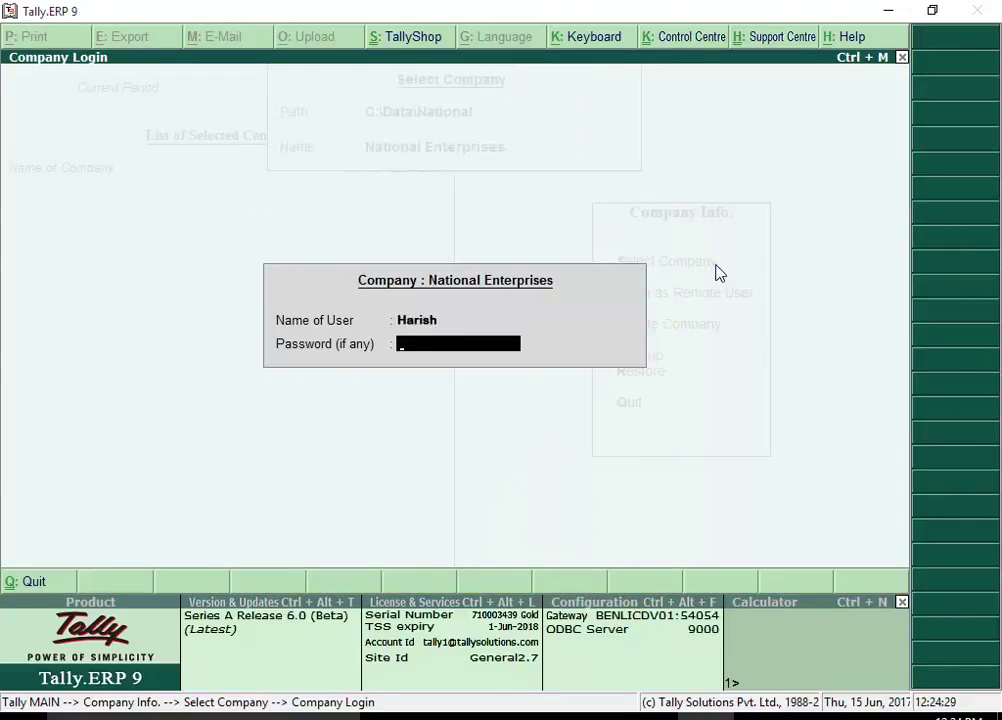
type("********")
key("Return")
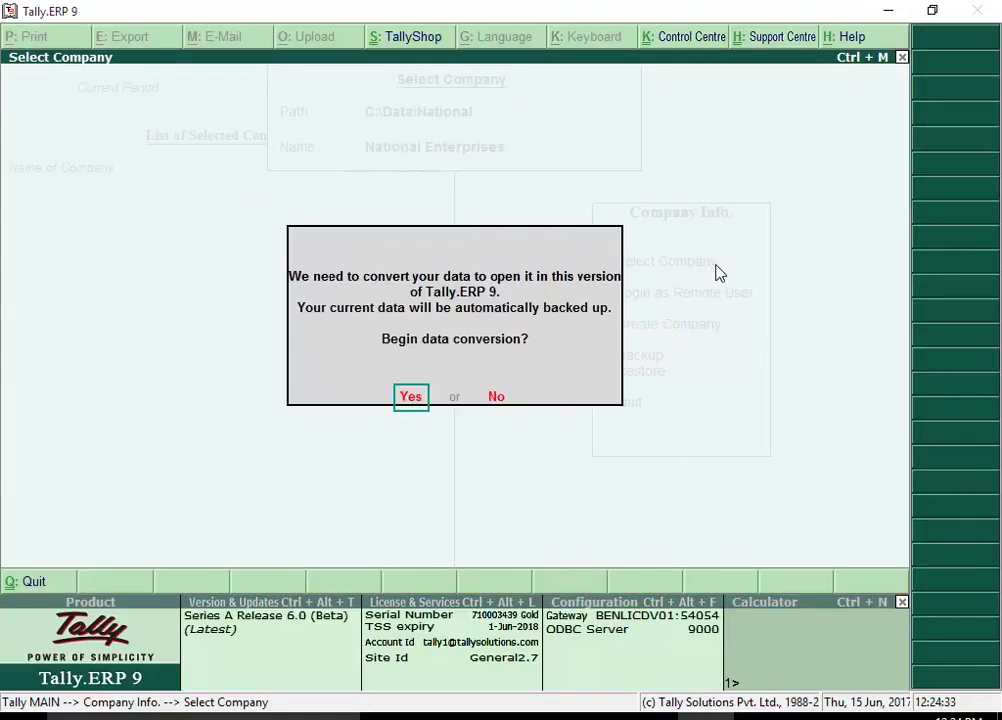
left_click(409, 397)
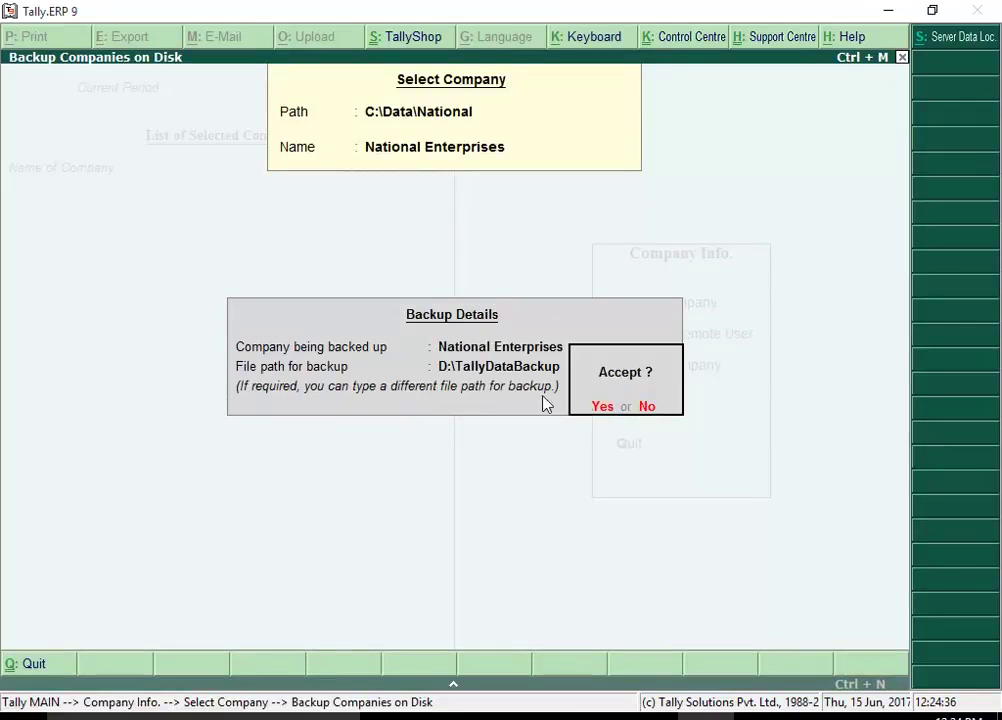
left_click(604, 408)
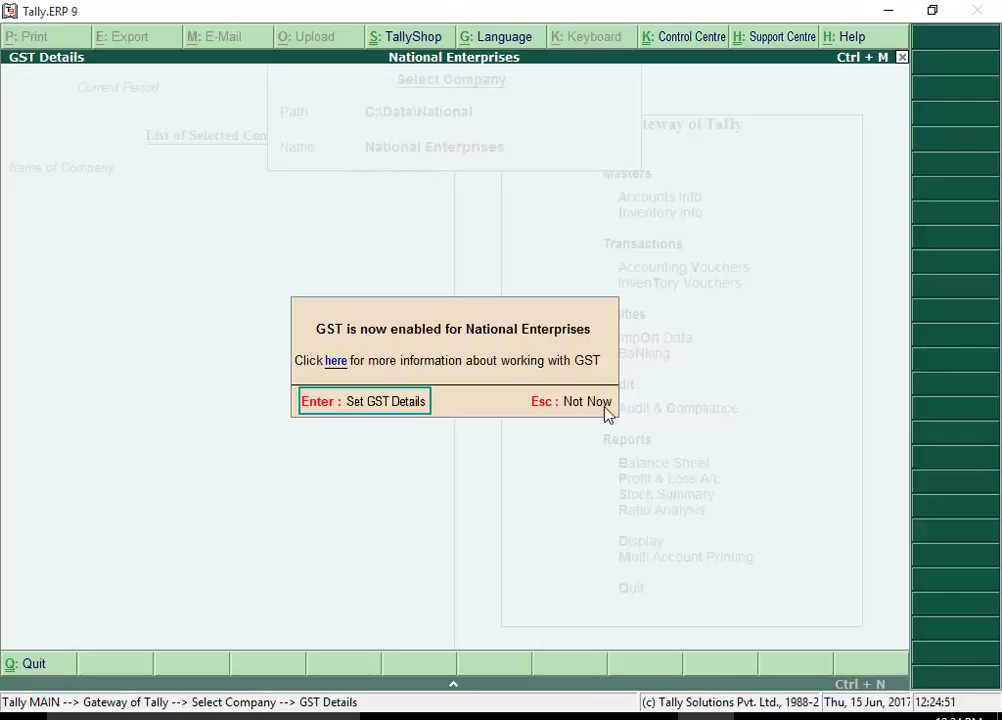
Enter the company GSTIN and set Computer Accessories to HSN 84713010 at 12% IGST.
left_click(413, 416)
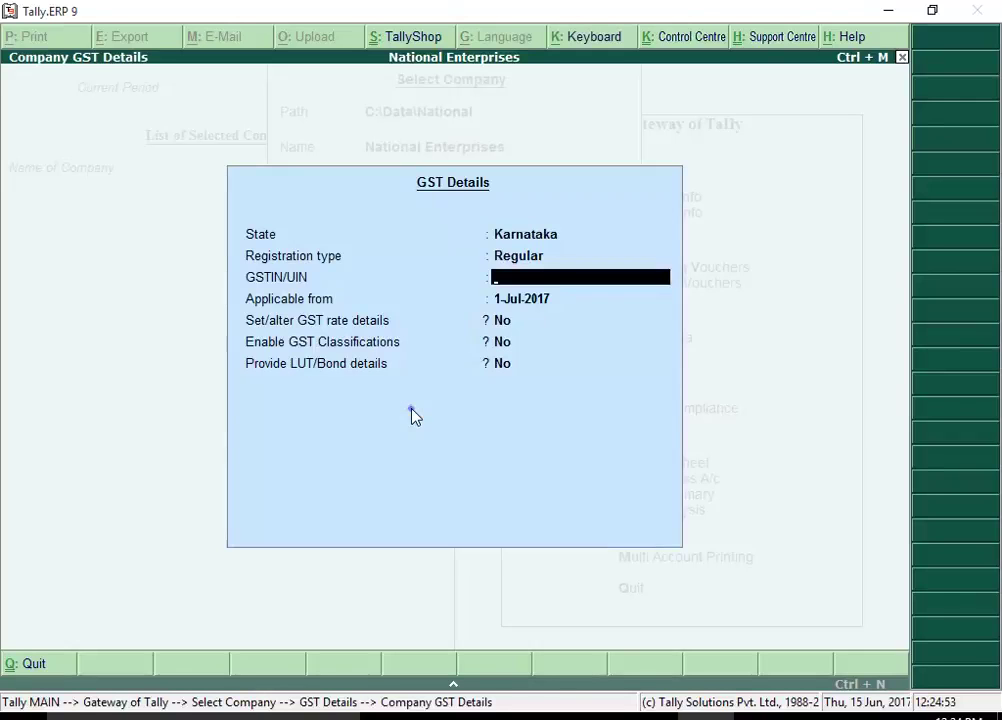
type("29AGWPD4970C1Z3")
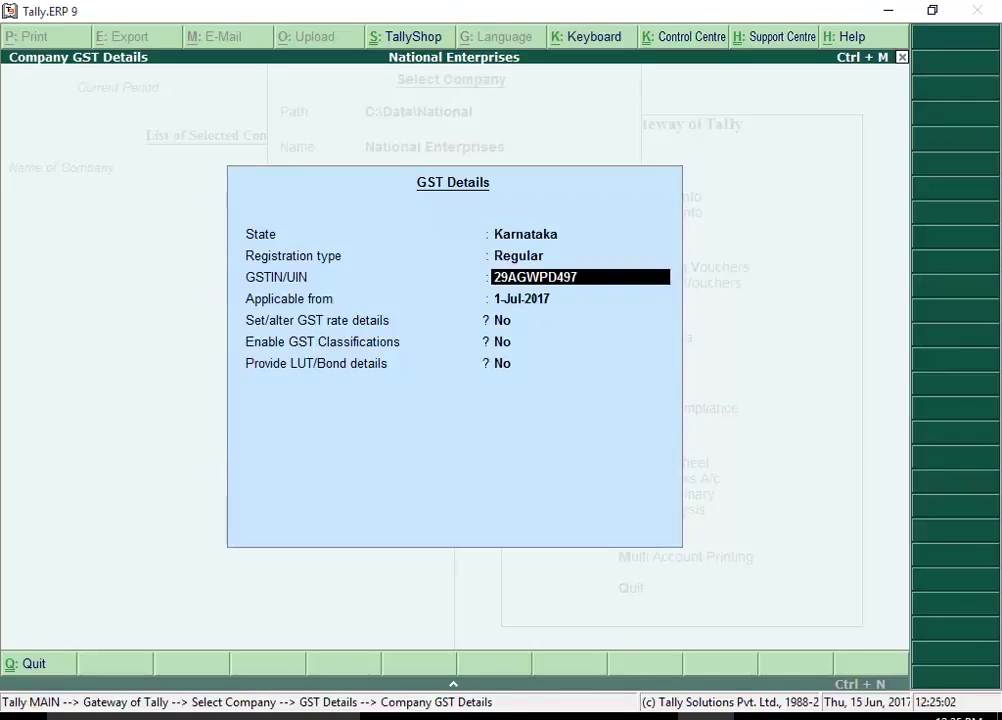
key("Return")
key("Return")
key("Return")
key("Return")
key("Return")
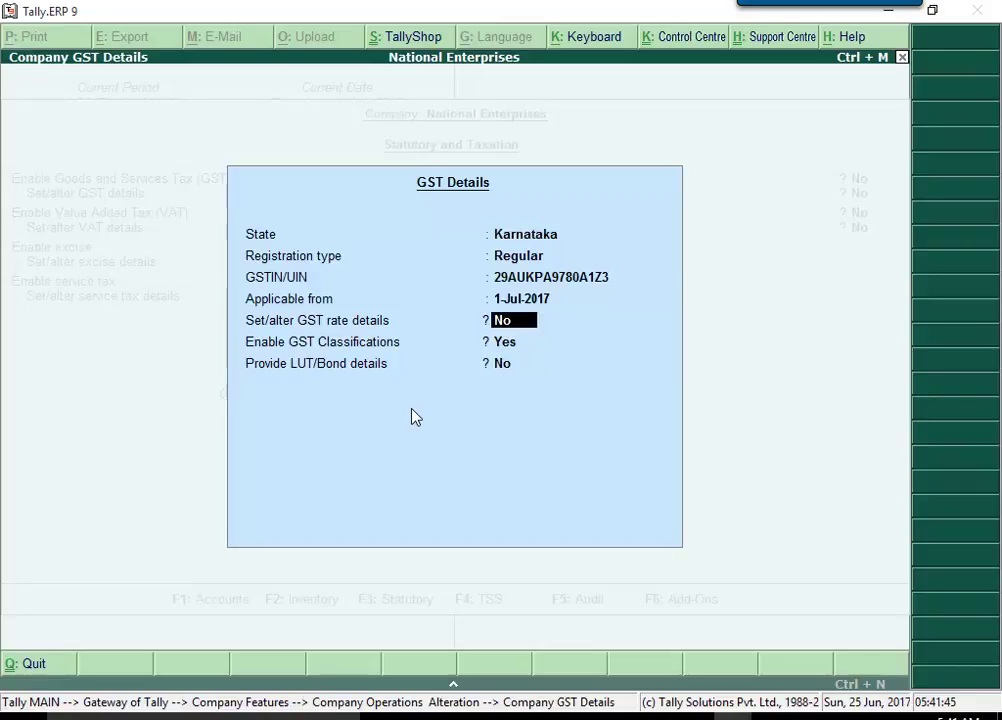
key("y")
key("Return")
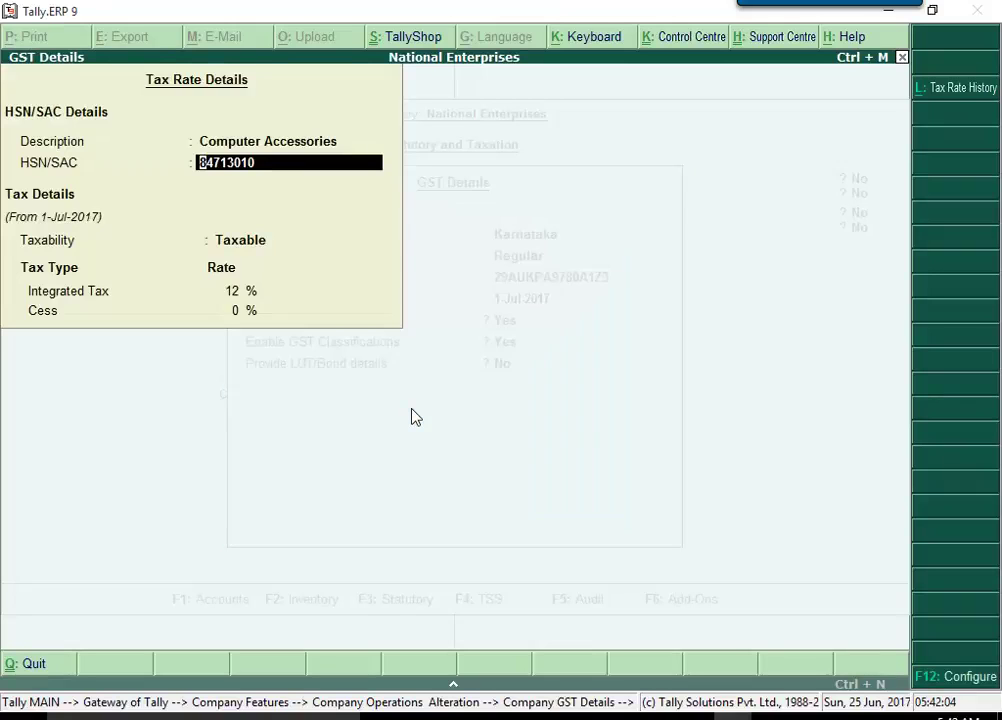
key("Return")
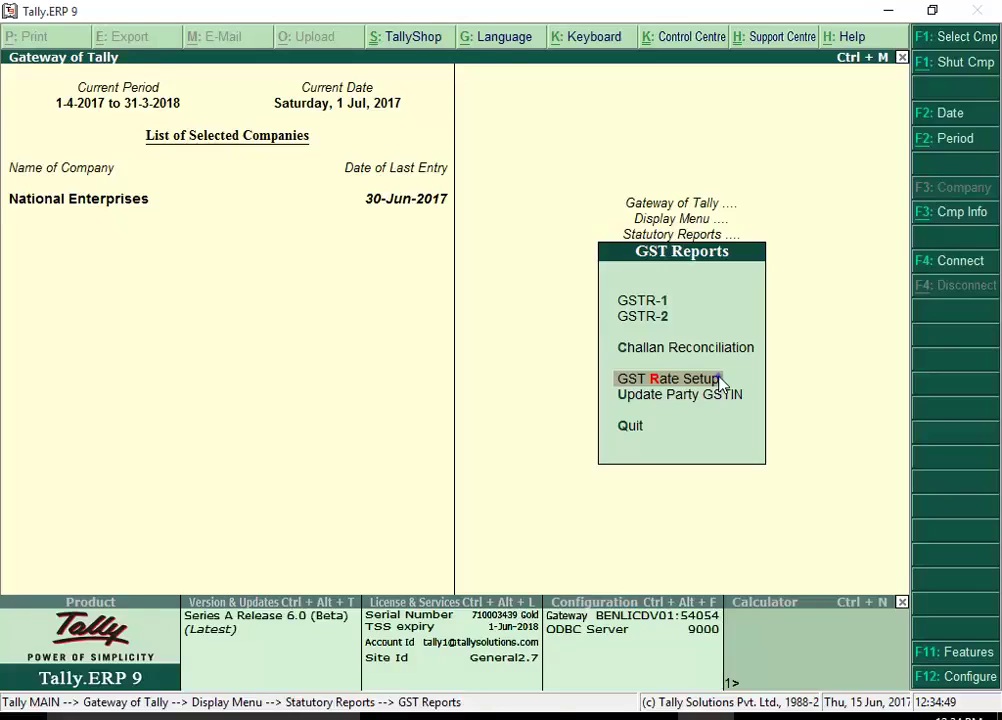
Open GST Rate Setup in detailed view to list each stock group's items.
left_click(719, 380)
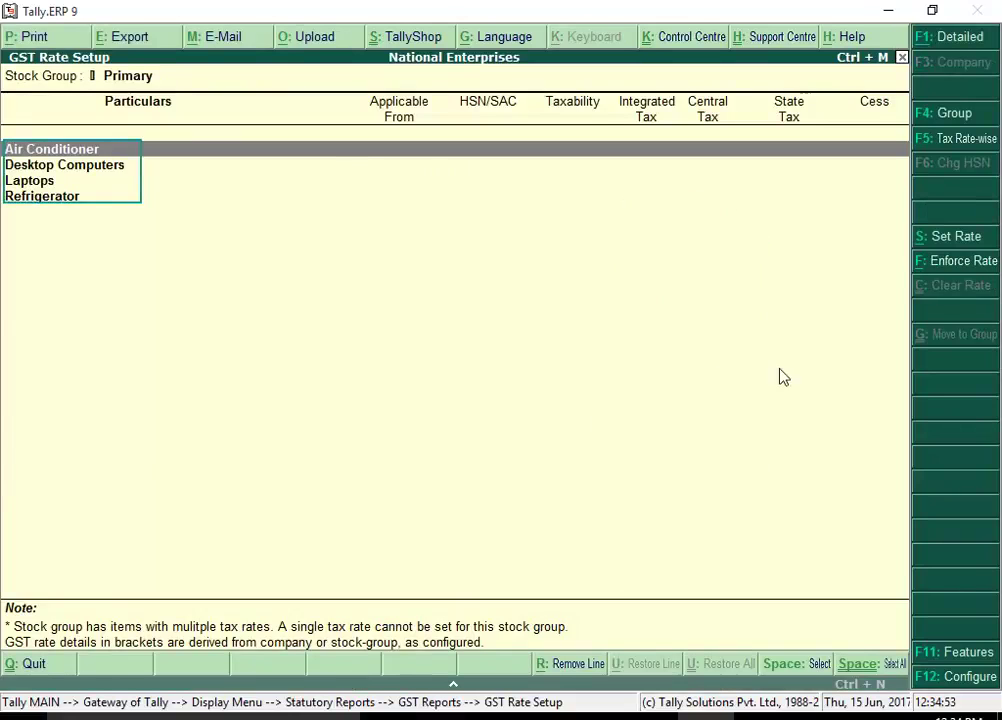
left_click(942, 40)
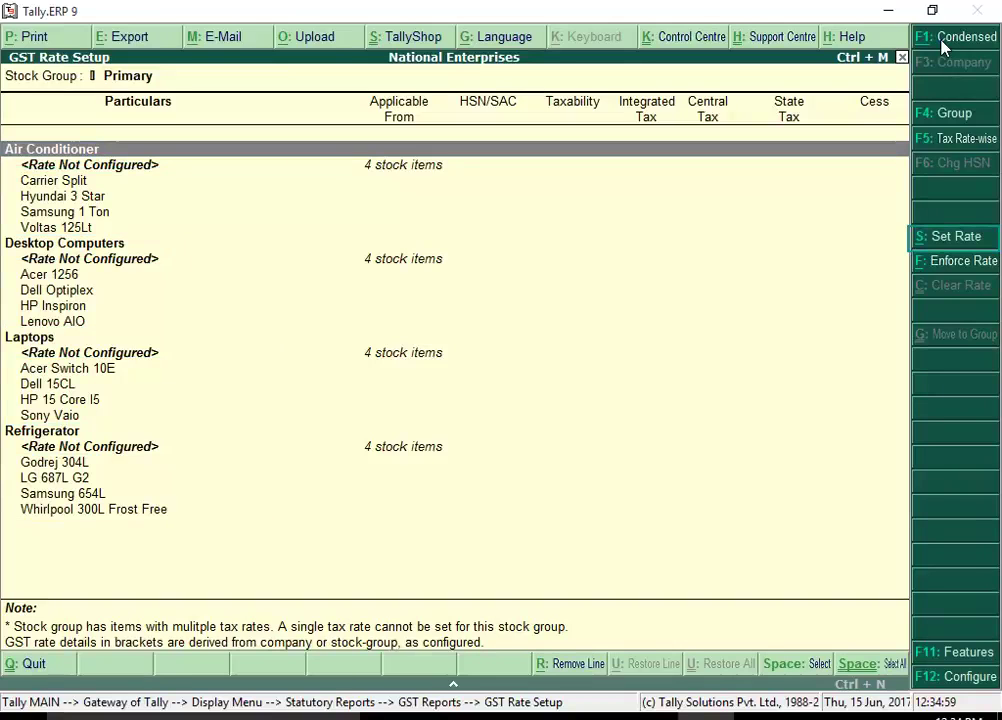
Set Air Conditioner to 'Air Conditioning Machines', HSN 84158310, Taxable, 28% integrated tax, zero cess.
left_click(949, 238)
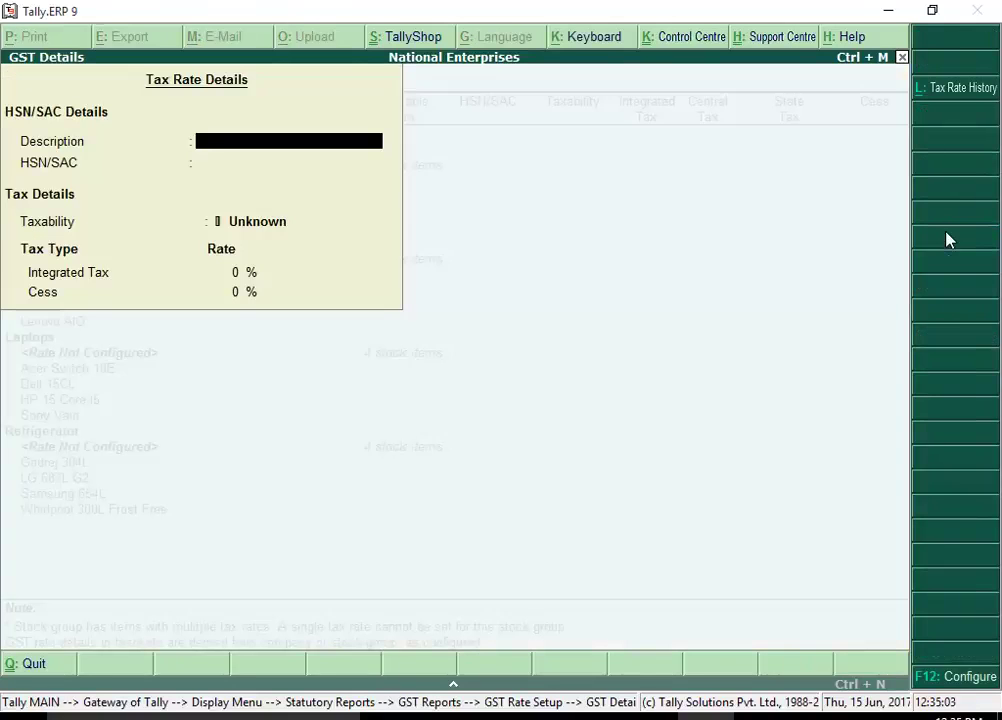
type("Air Conditio")
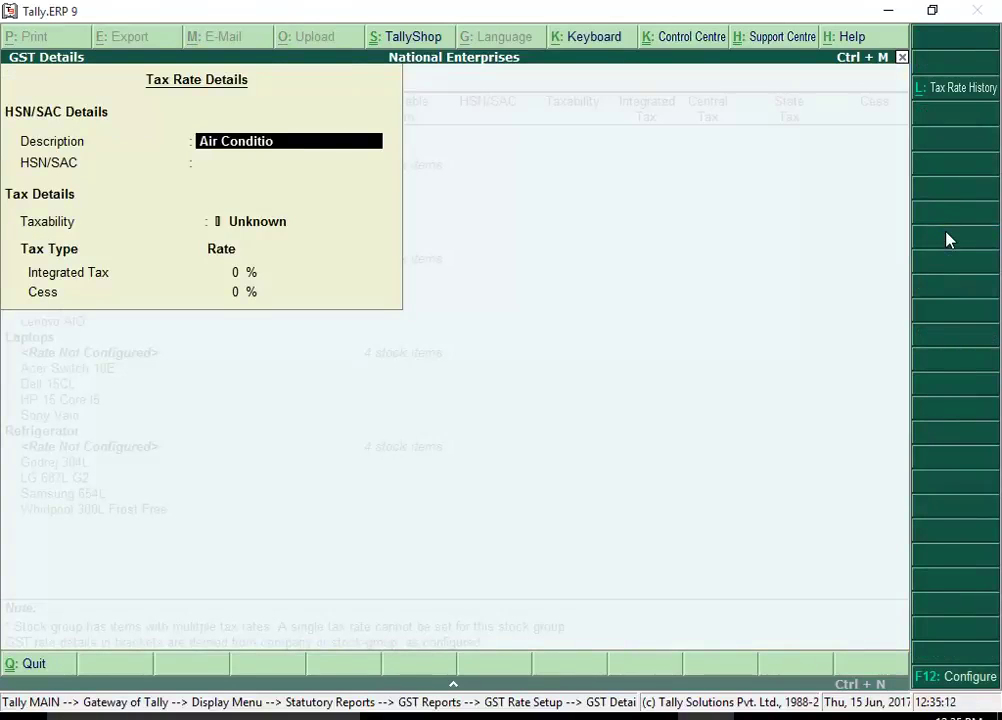
type("ning Machines")
key("Return")
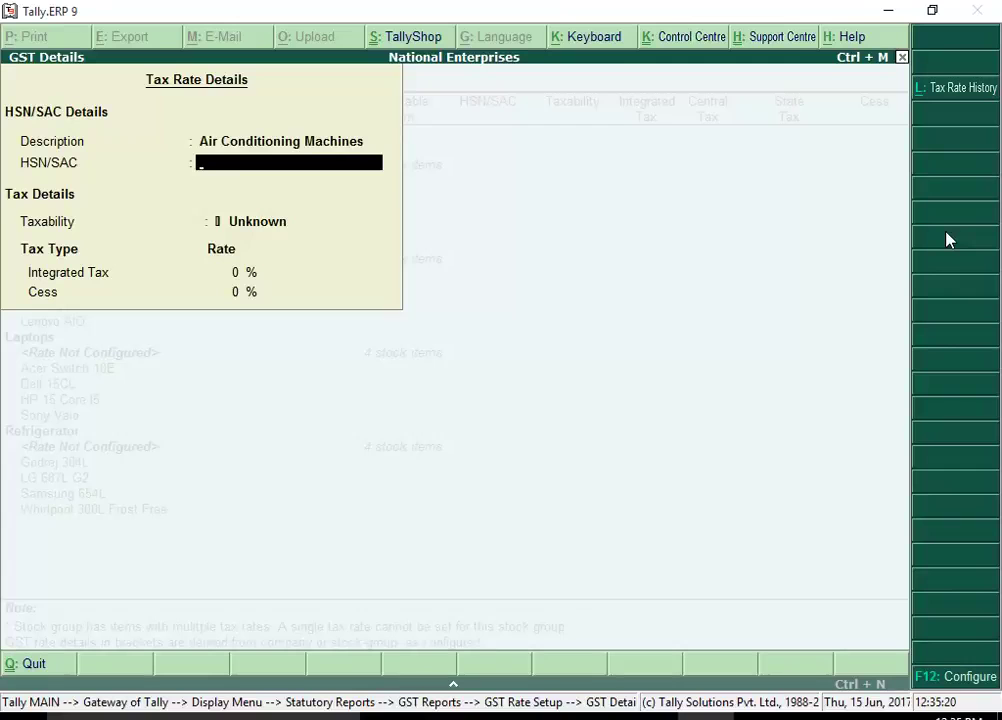
type("84158310")
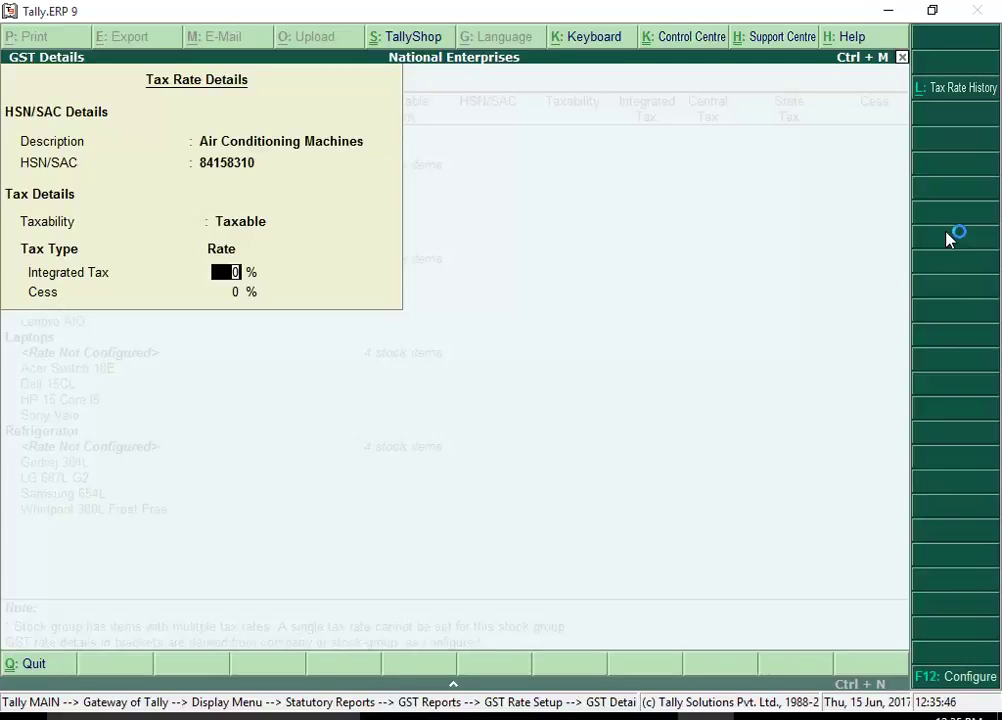
type("28")
key("Return")
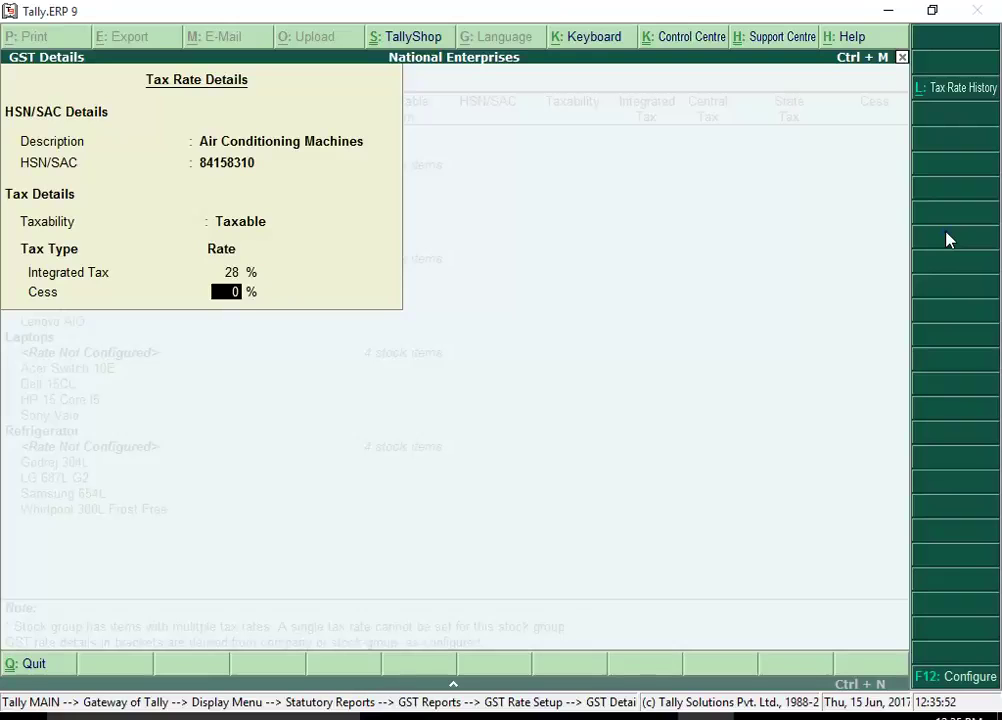
key("Return")
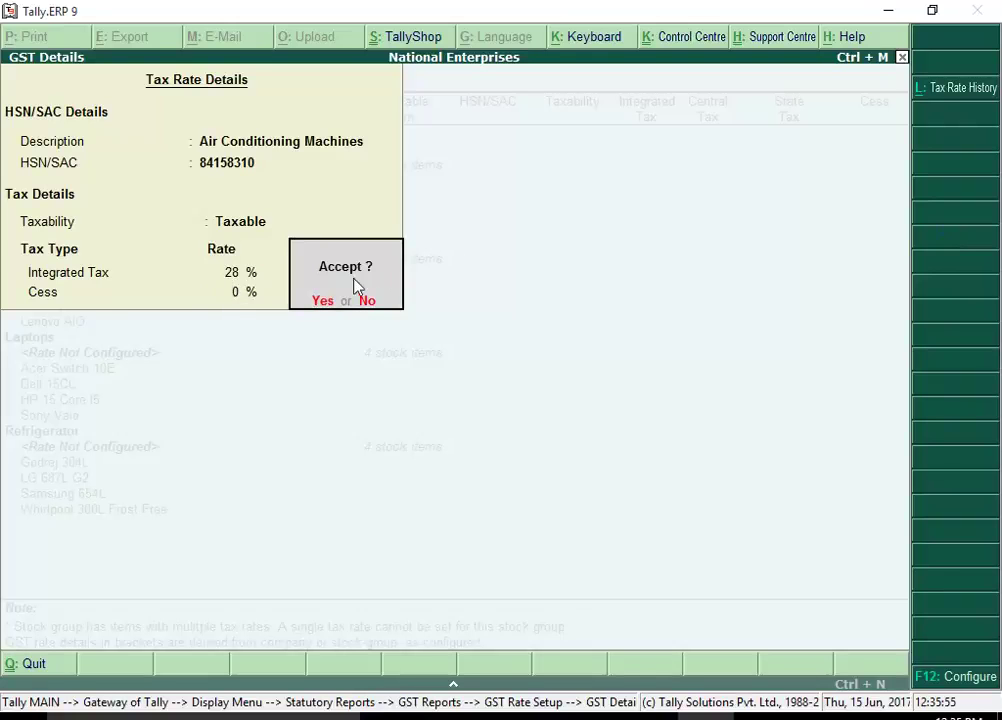
left_click(328, 308)
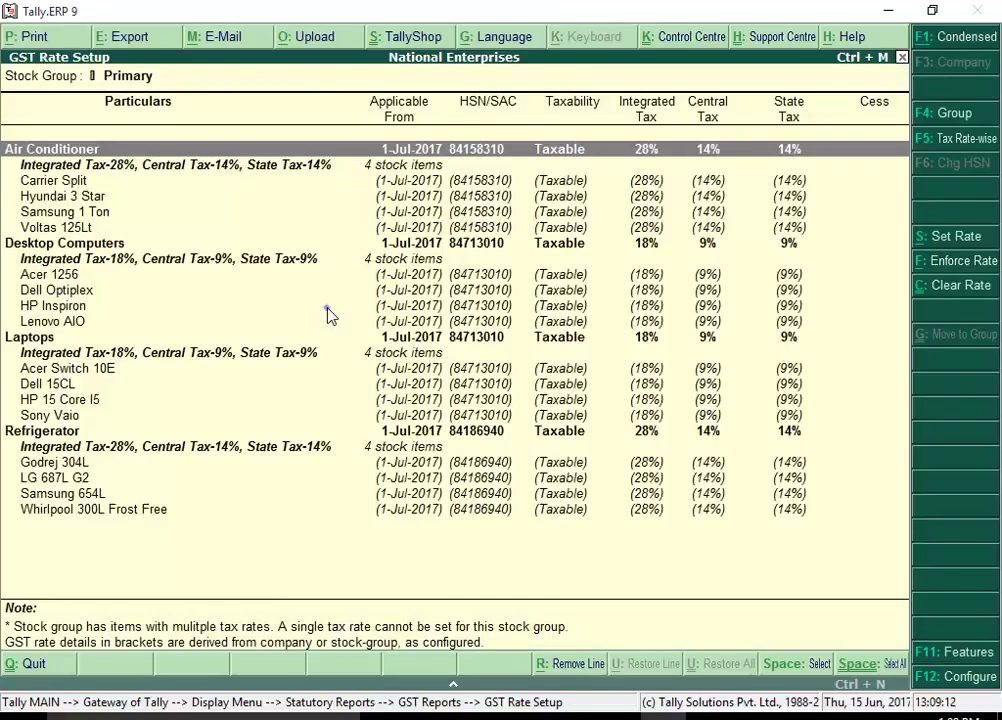
Move to the Desktop Computers group to set its GST rate.
key("Down")
key("Down")
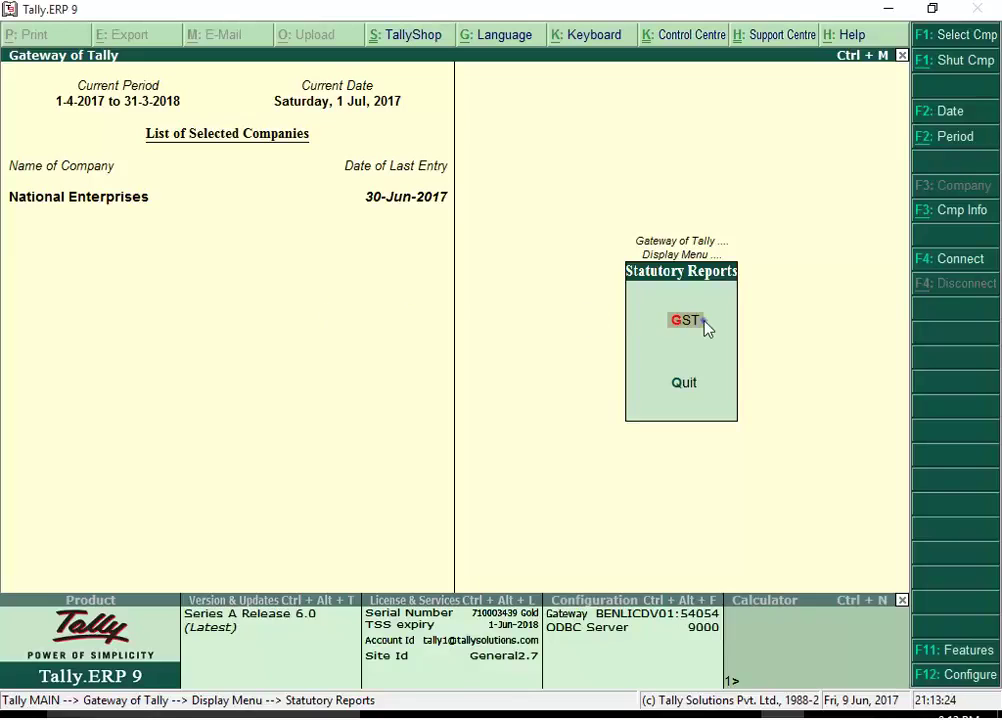
Show Update Party GSTIN/UIN for All Items groups and ledgers, listing 12 pending parties.
left_click(702, 321)
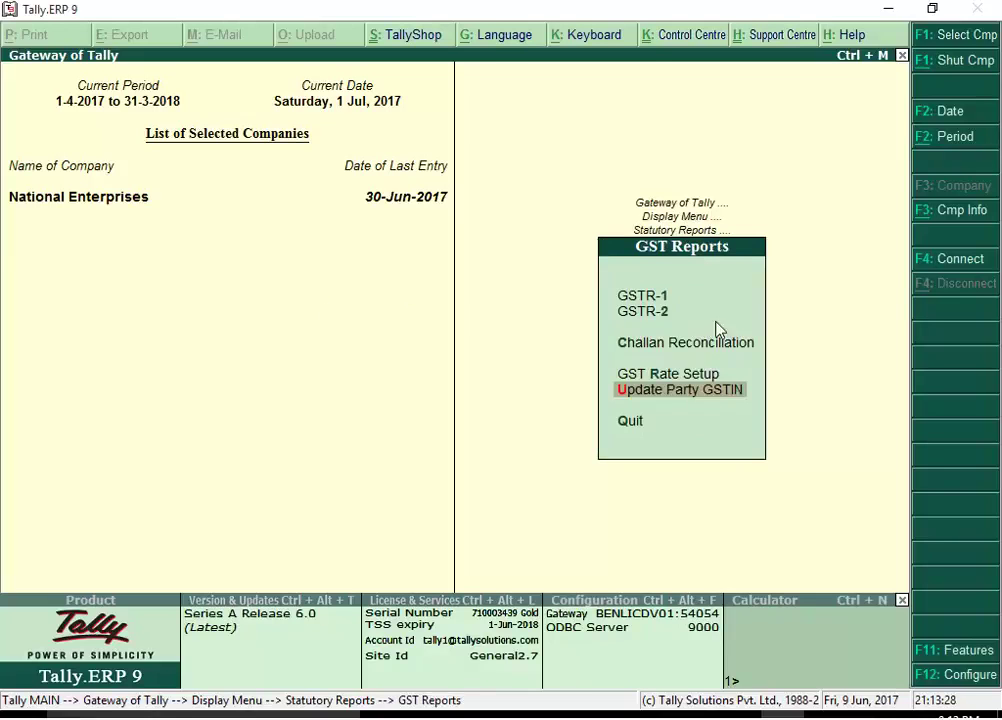
left_click(745, 392)
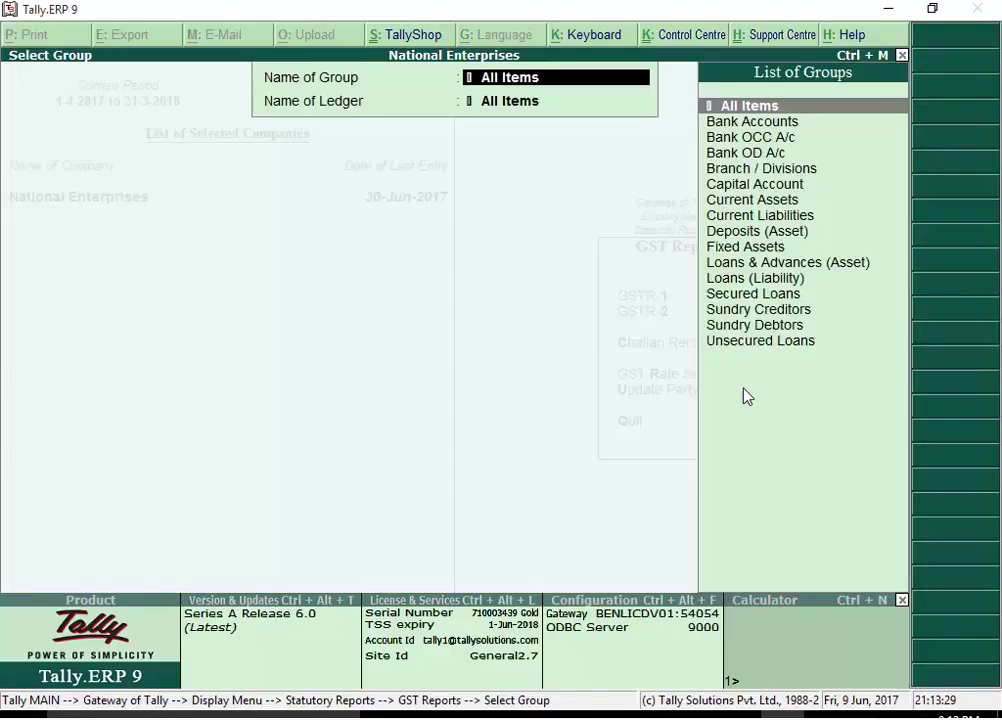
key("Return")
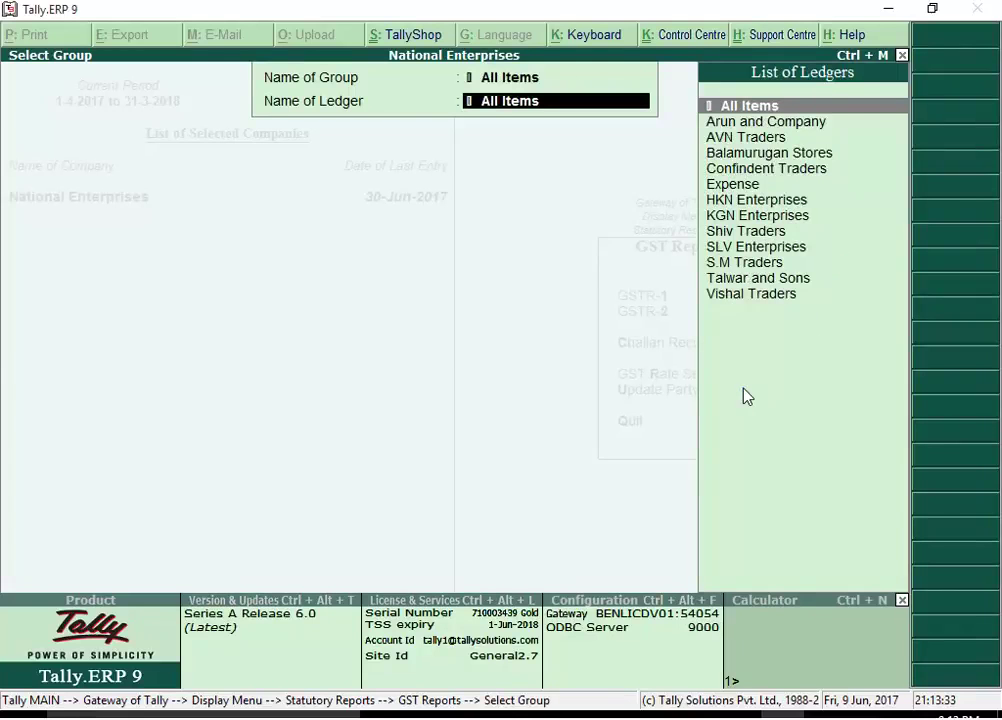
key("Return")
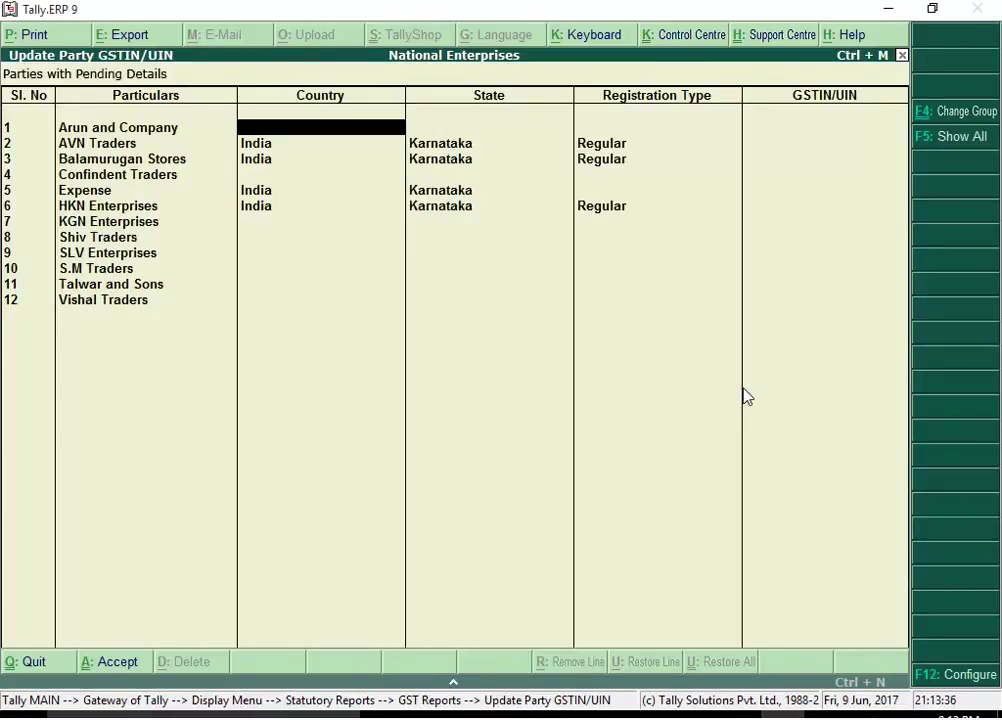
Give Arun and Company India, Karnataka and Regular registration, then go to ledger masters.
type("i")
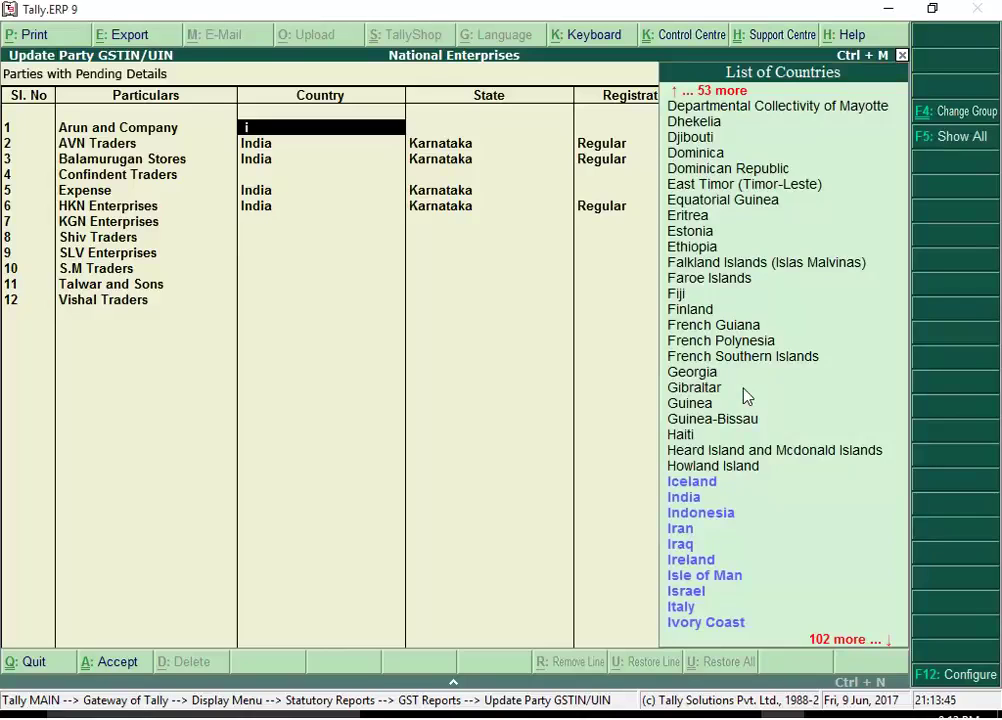
left_click(696, 500)
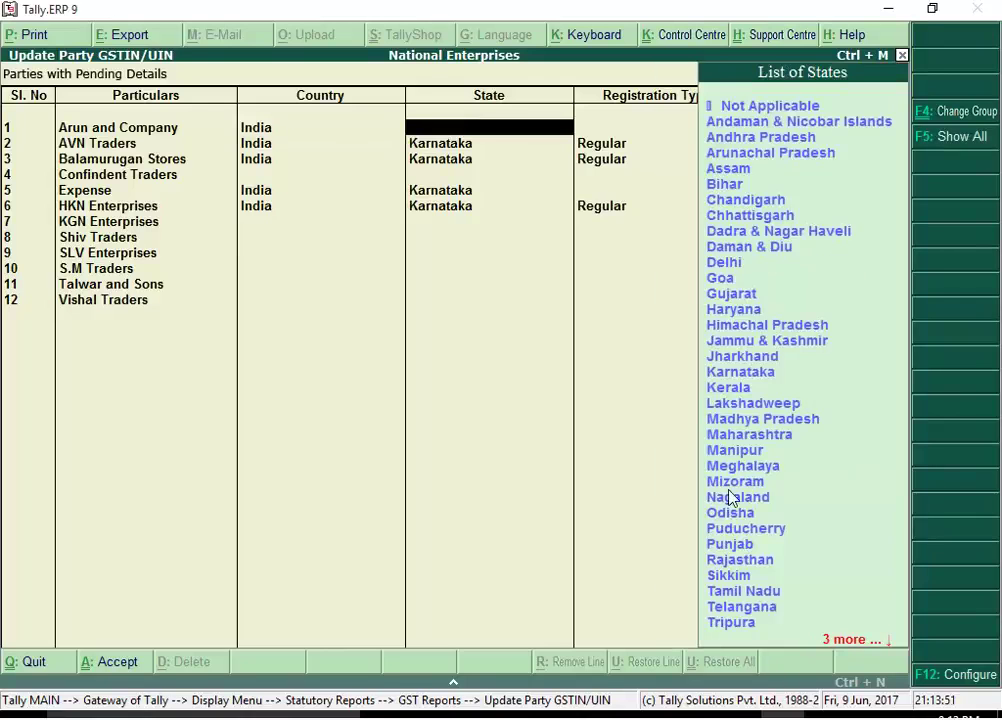
left_click(776, 379)
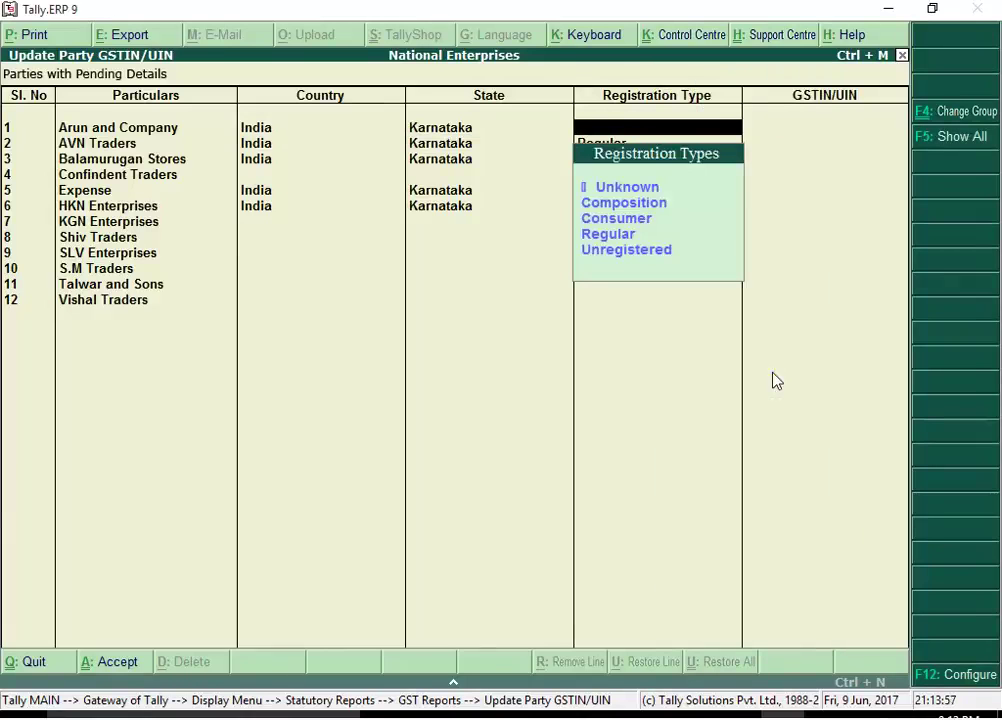
left_click(638, 240)
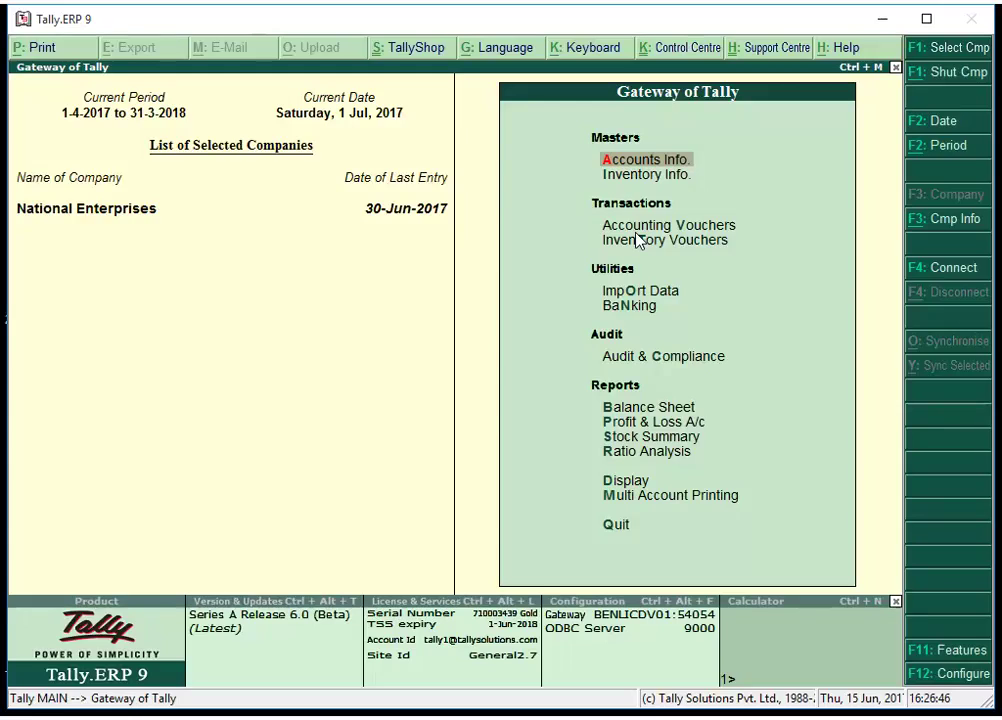
left_click(690, 160)
left_click(684, 299)
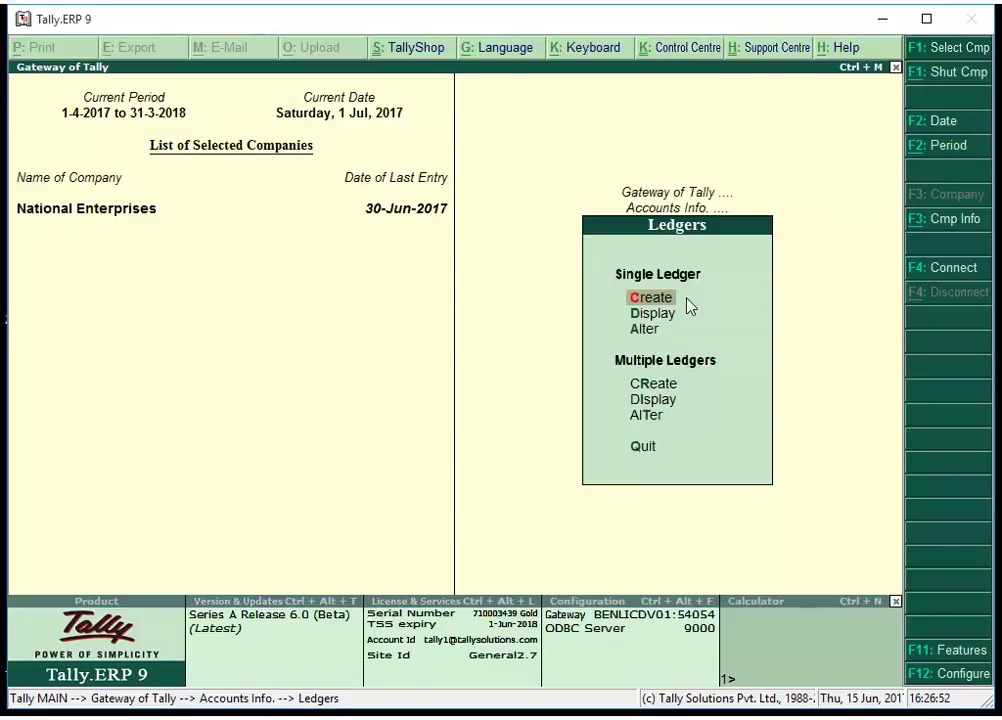
Create the Central Tax ledger under Duties & Taxes, GST duty, Central Tax type, 0%.
left_click(665, 298)
type("Central Tax")
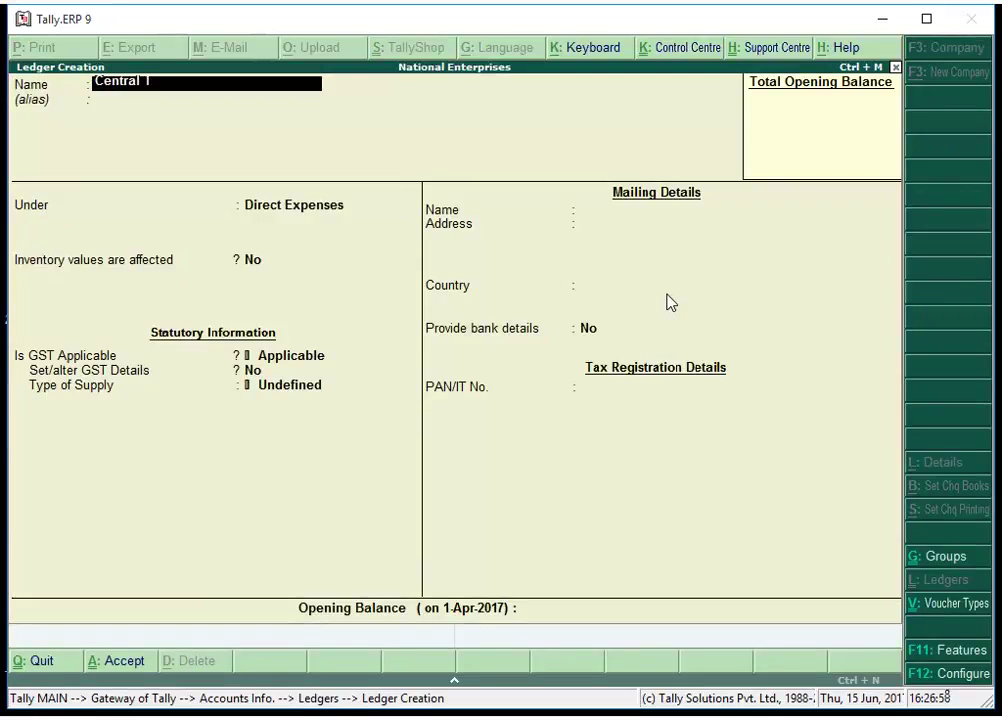
key("Return")
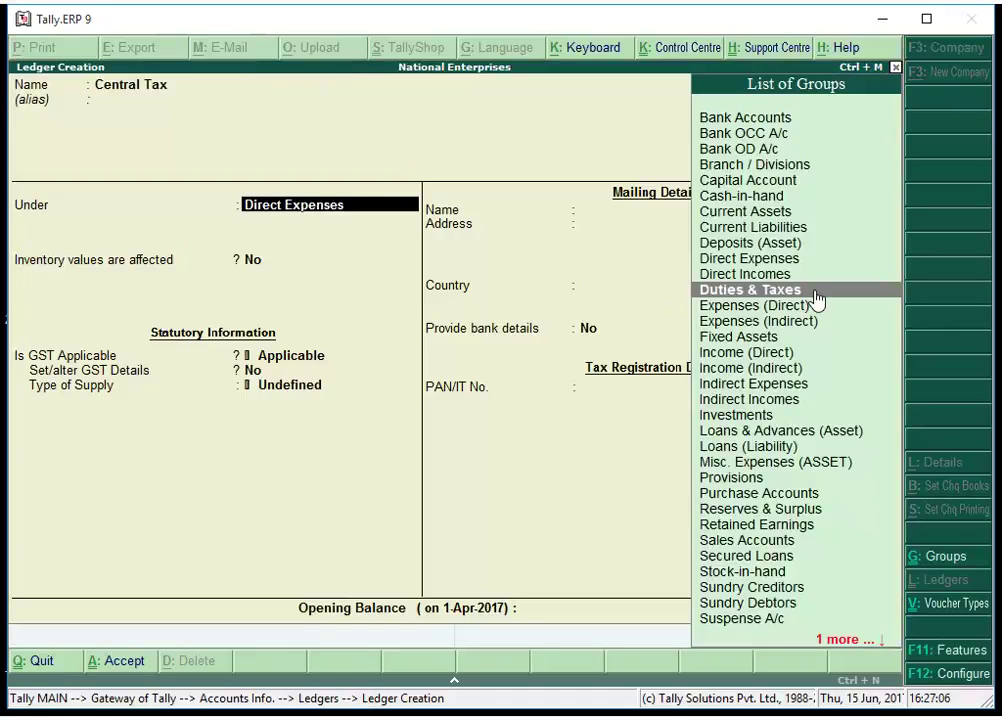
left_click(758, 291)
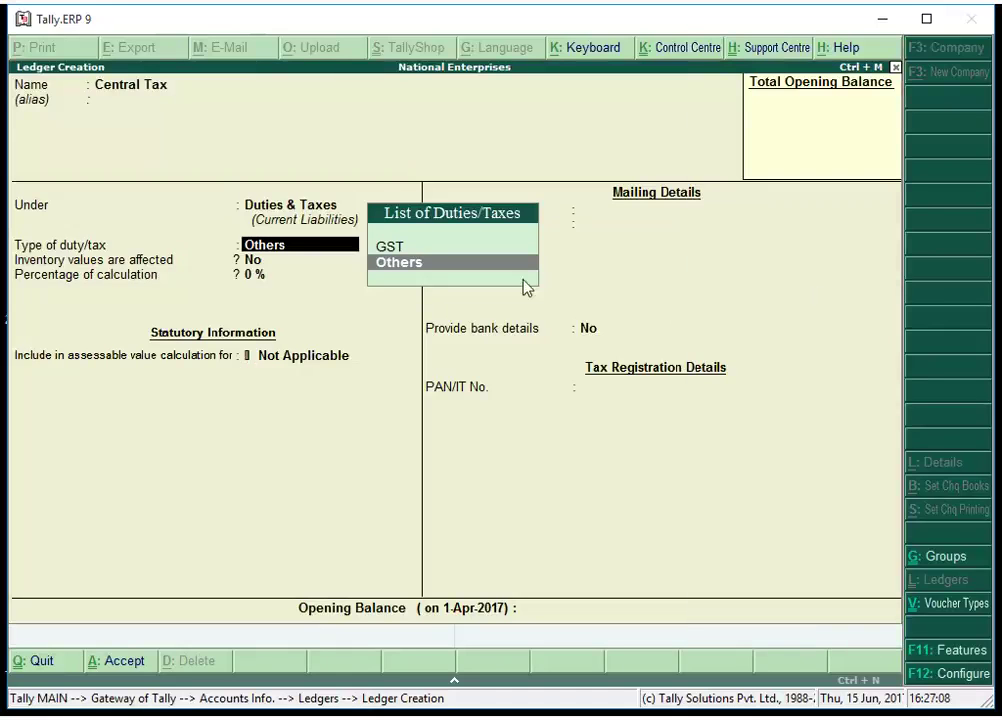
left_click(392, 248)
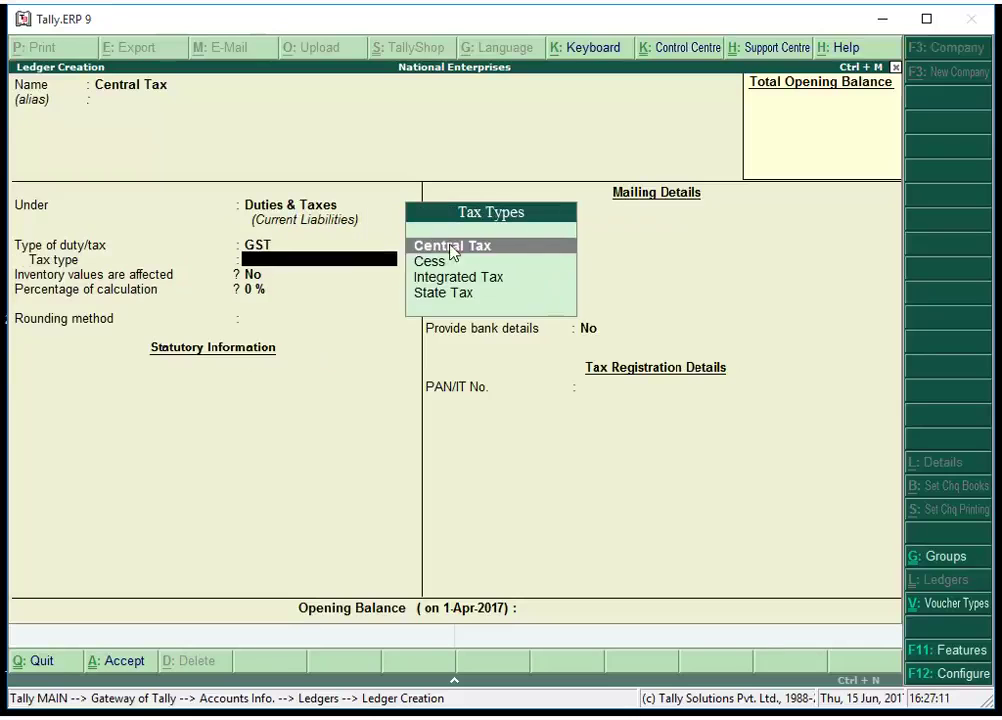
left_click(516, 246)
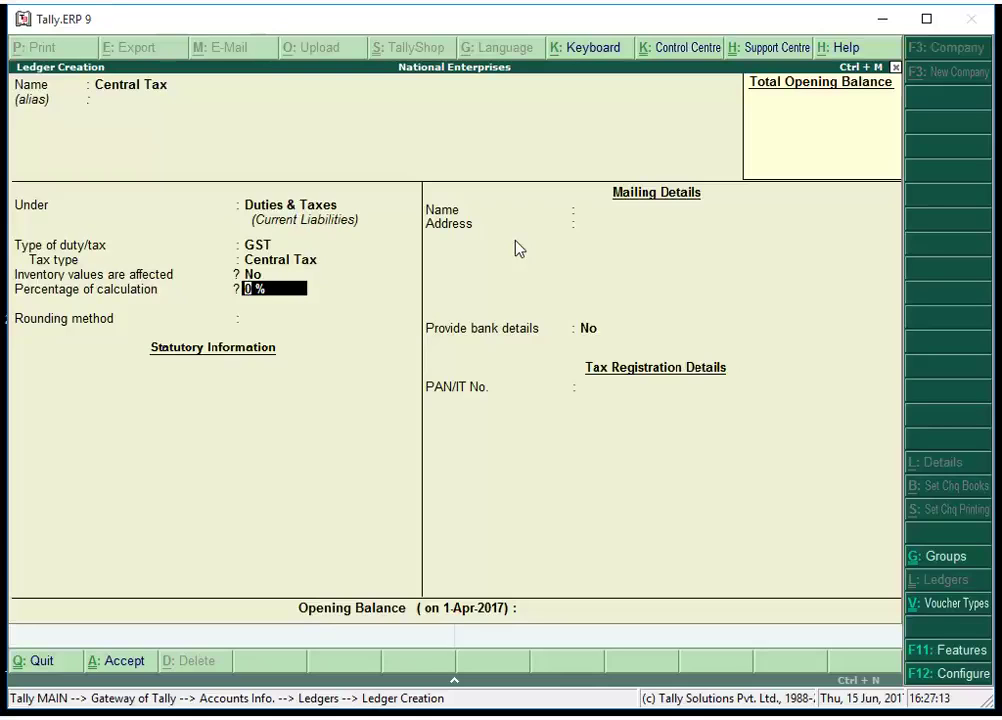
key("ctrl+a")
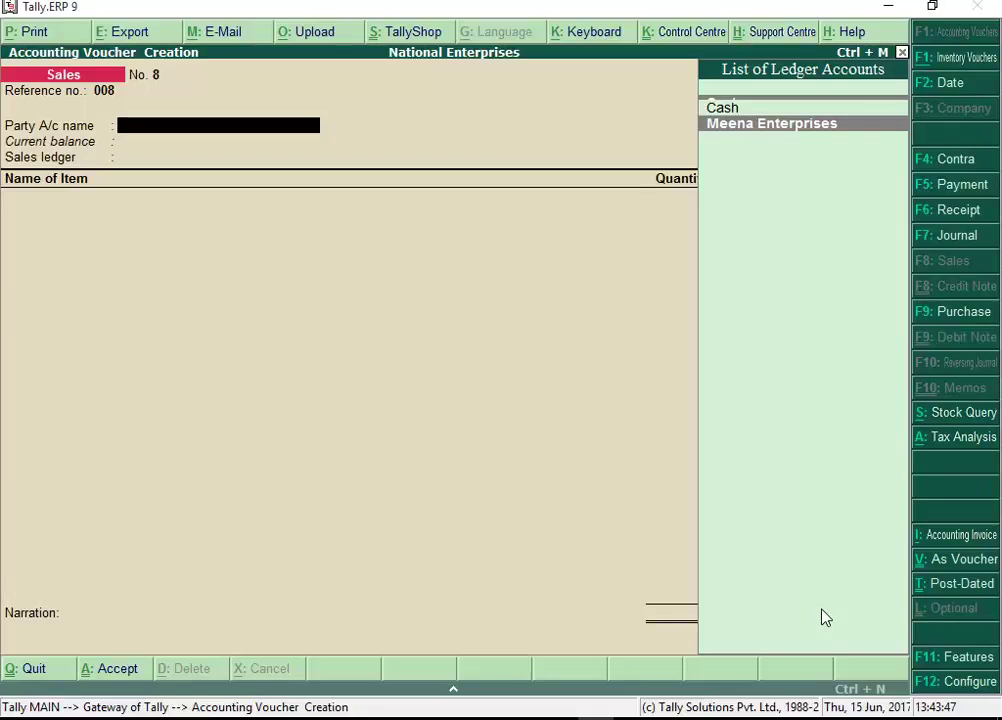
Bill the customer via Sales for one Acer Desktop at 16,000.00, adding the State Tax ledger.
left_click(848, 129)
key("Return")
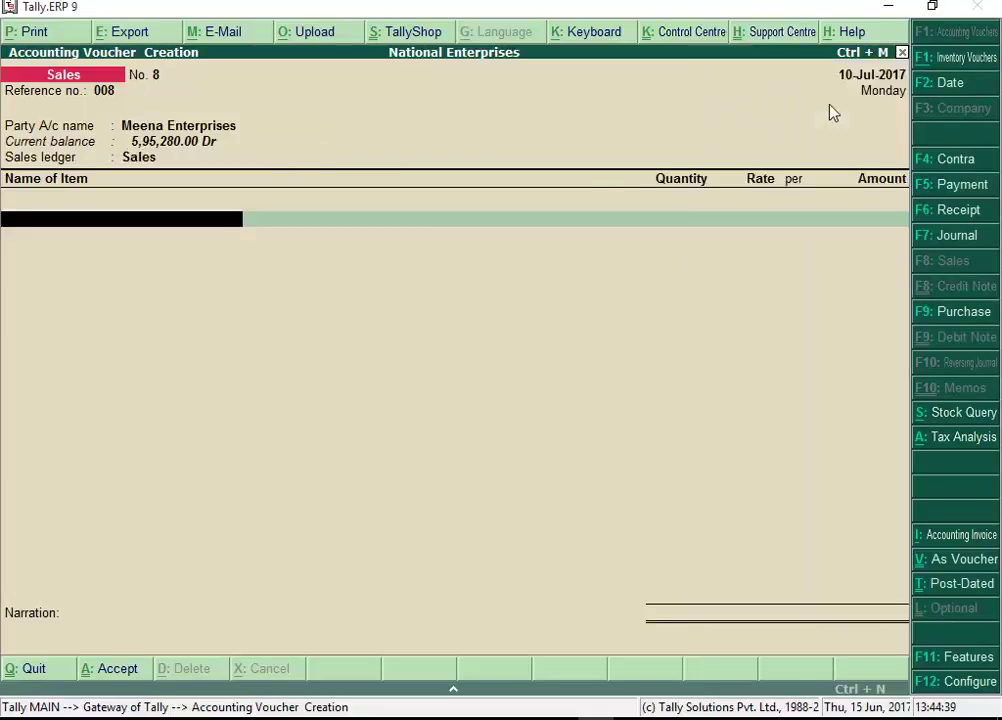
key("Down")
key("Return")
key("Return")
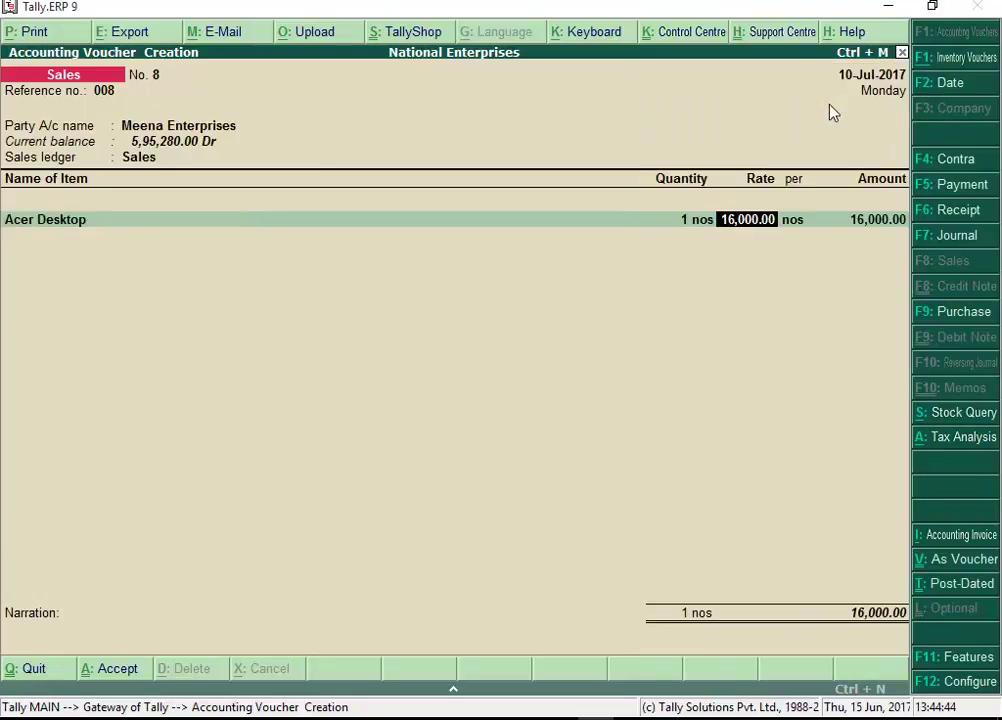
key("Return")
key("Return")
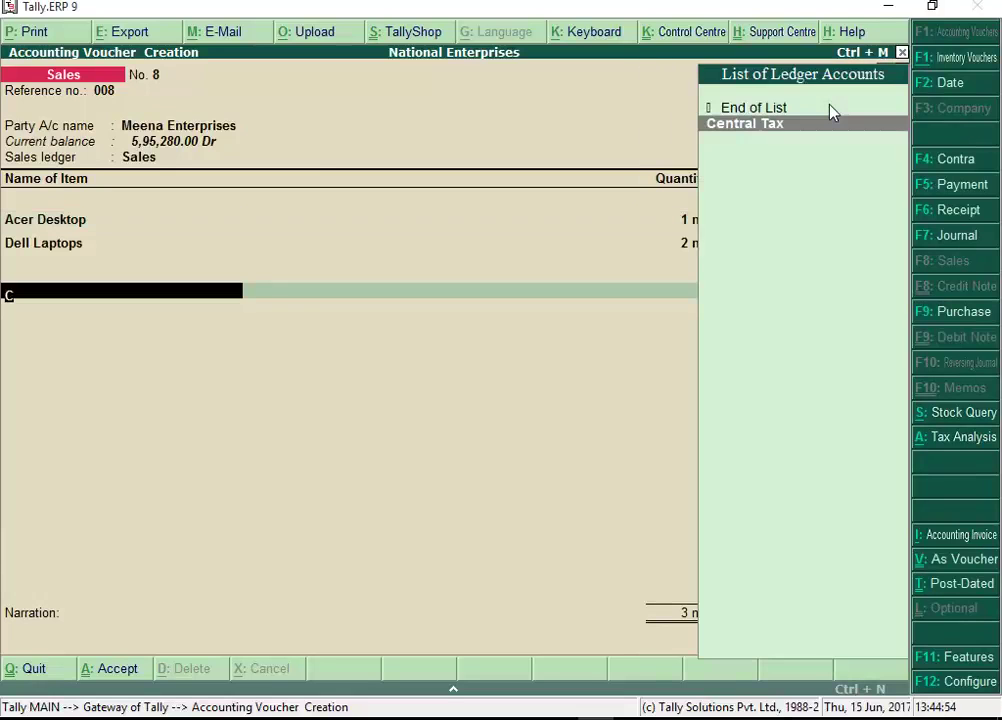
key("Return")
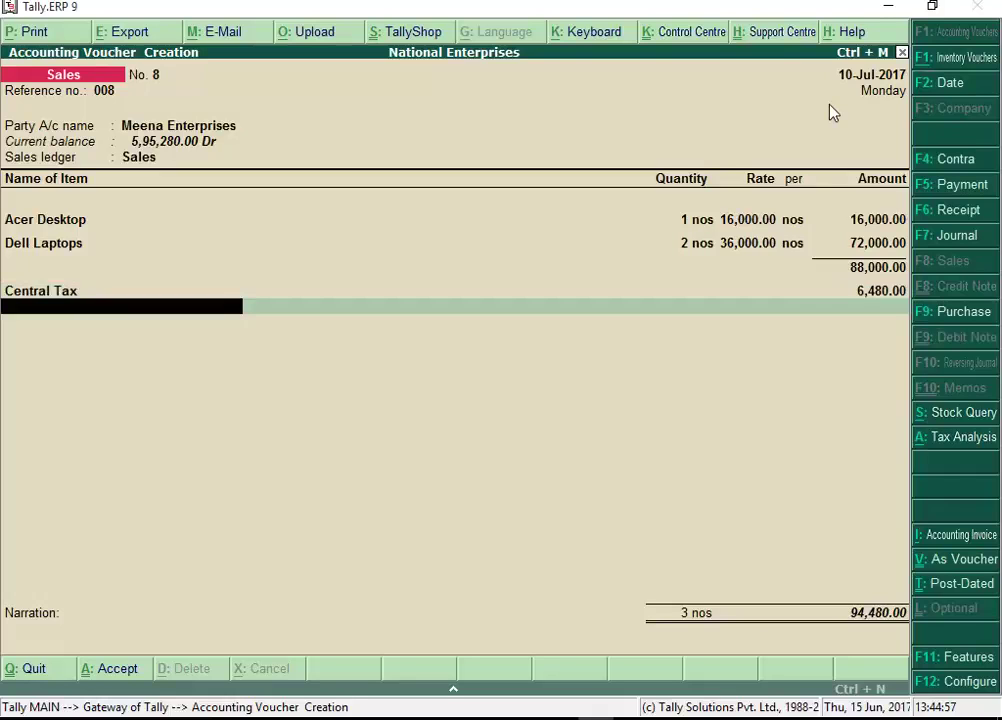
type("S")
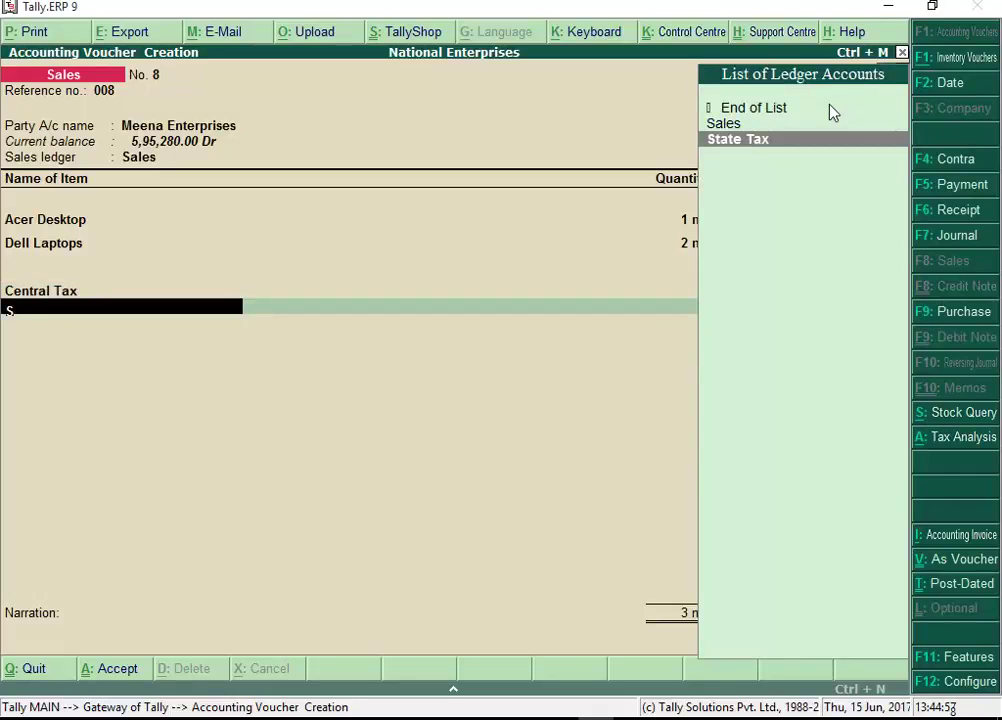
key("Return")
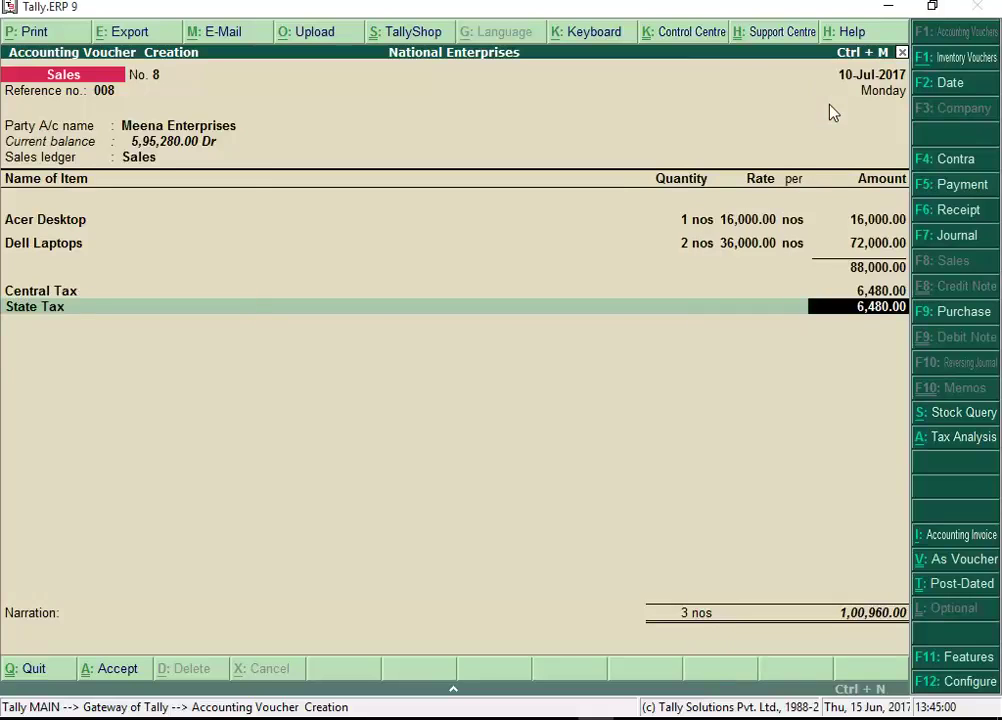
Save invoice 8 and preview its printed Tax Invoice down to the HSN tax summary.
key("Return")
key("Return")
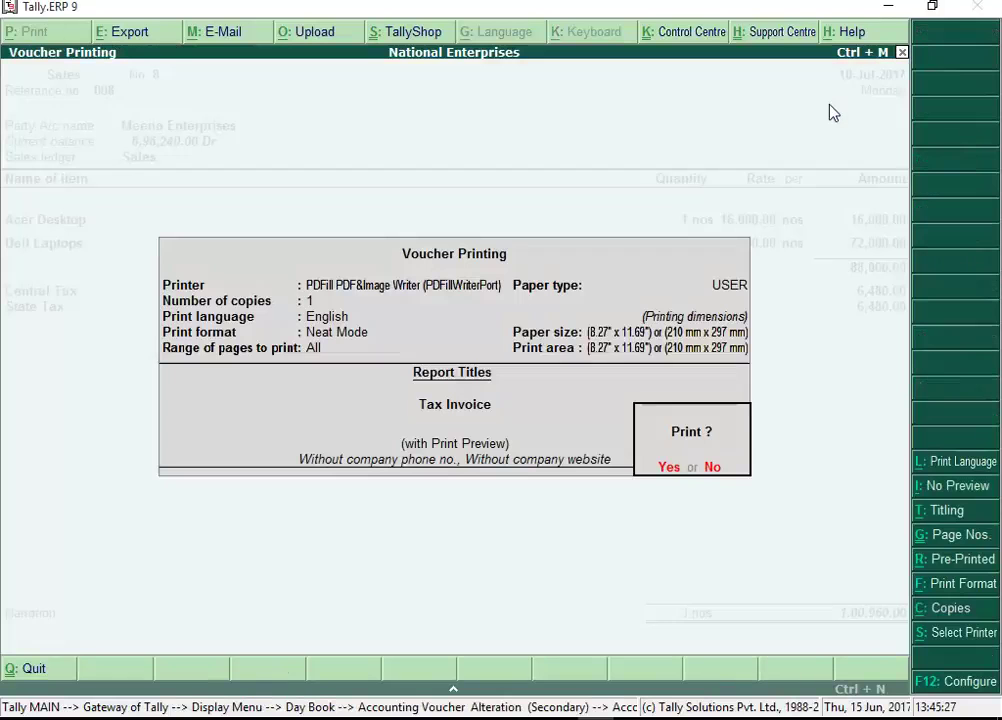
left_click(670, 467)
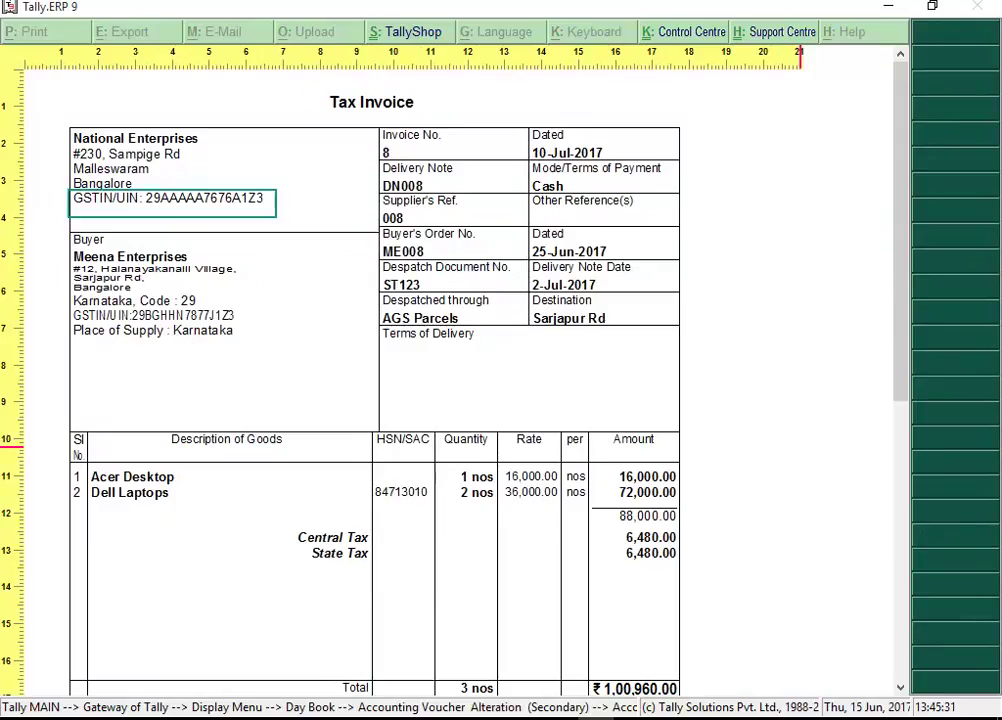
scroll(546, 474, "down", 3)
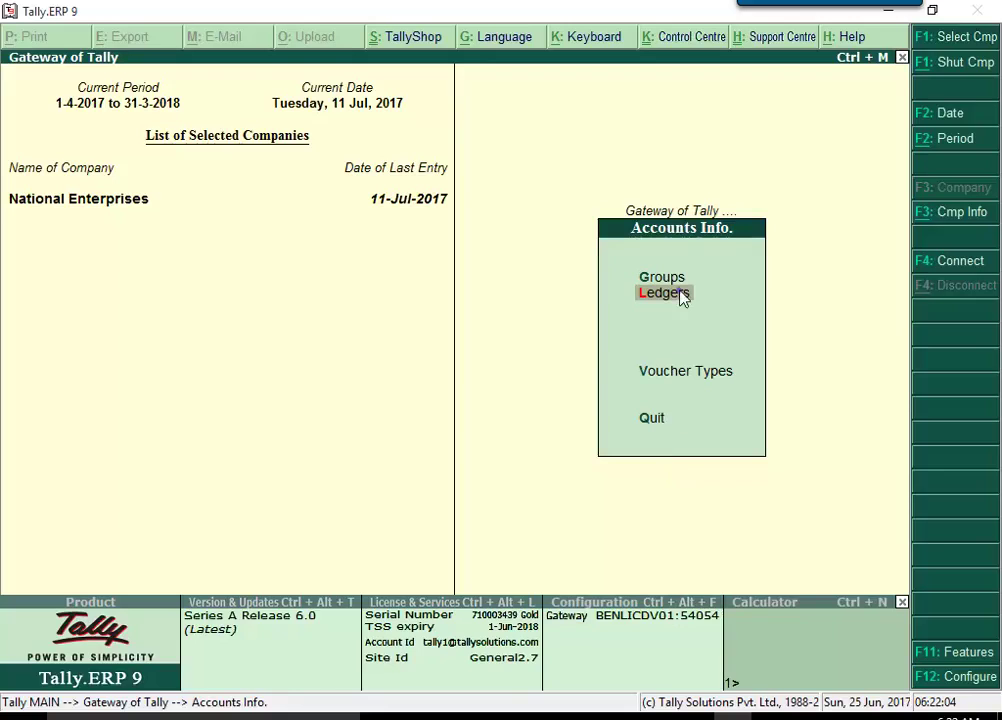
Open the Sale of Service ledger for alteration.
left_click(676, 293)
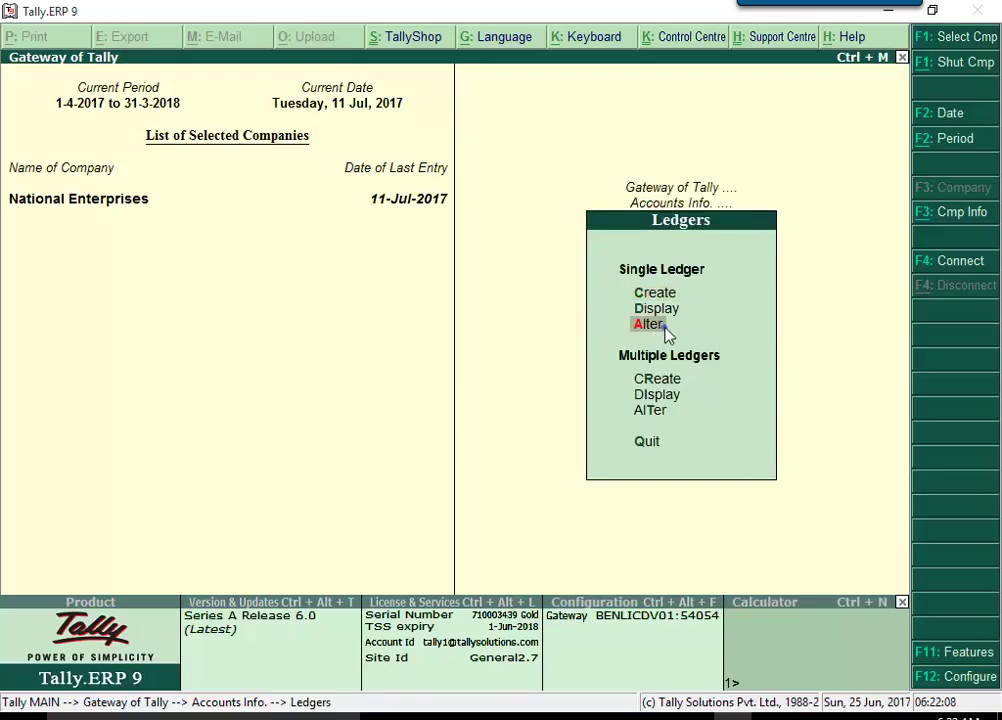
left_click(664, 326)
left_click(378, 357)
left_click(378, 357)
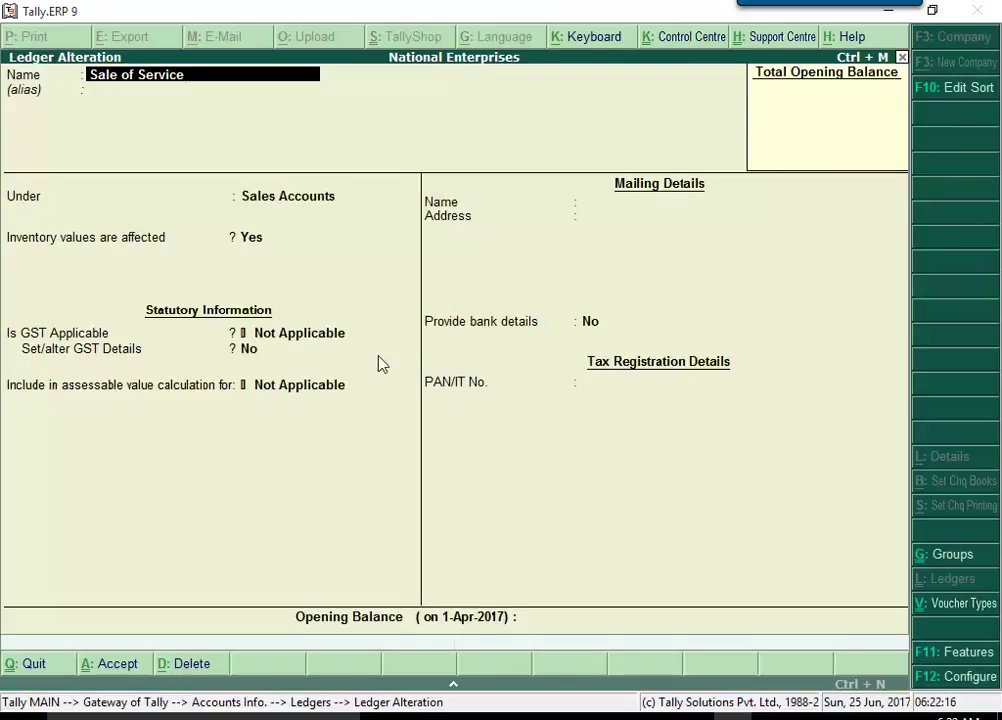
Make the ledger GST-applicable and enable setting its GST details.
left_click(329, 338)
left_click(522, 340)
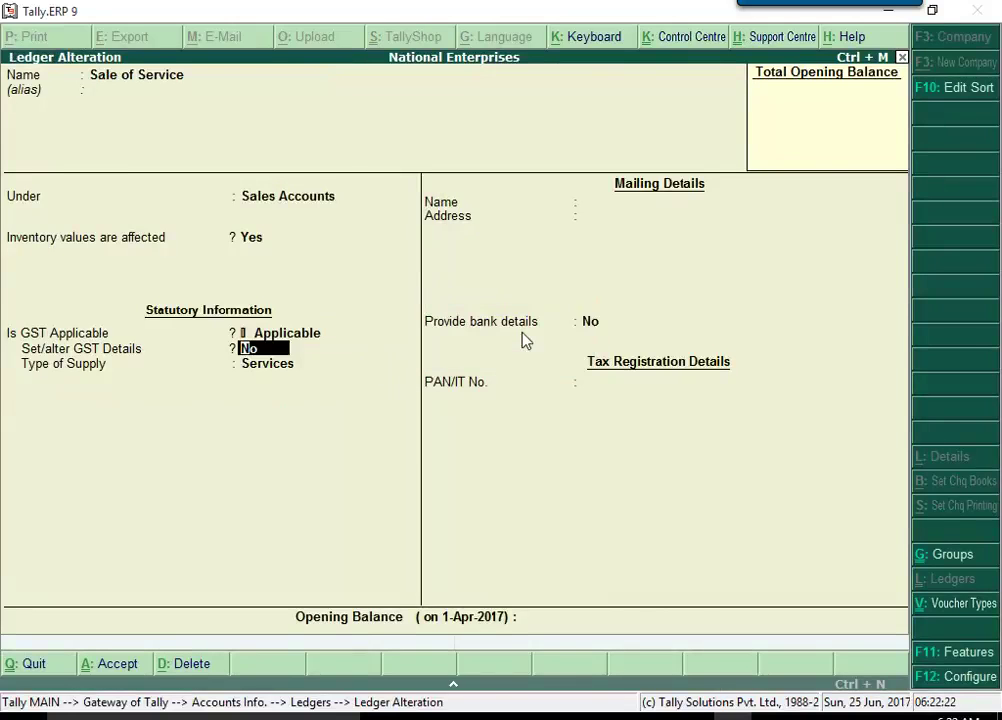
key("y")
key("Return")
Enter SAC 00440022, Taxable at 18% Integrated Tax for Services, and save the ledger.
type("40022")
key("Return")
key("Return")
left_click(466, 280)
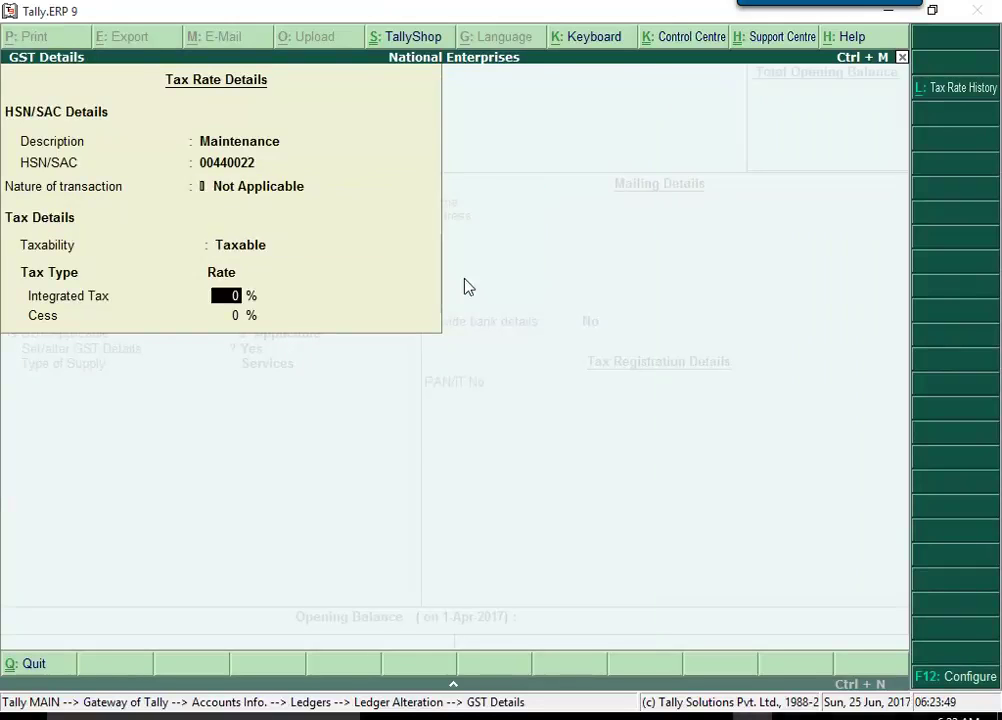
type("18")
key("Return")
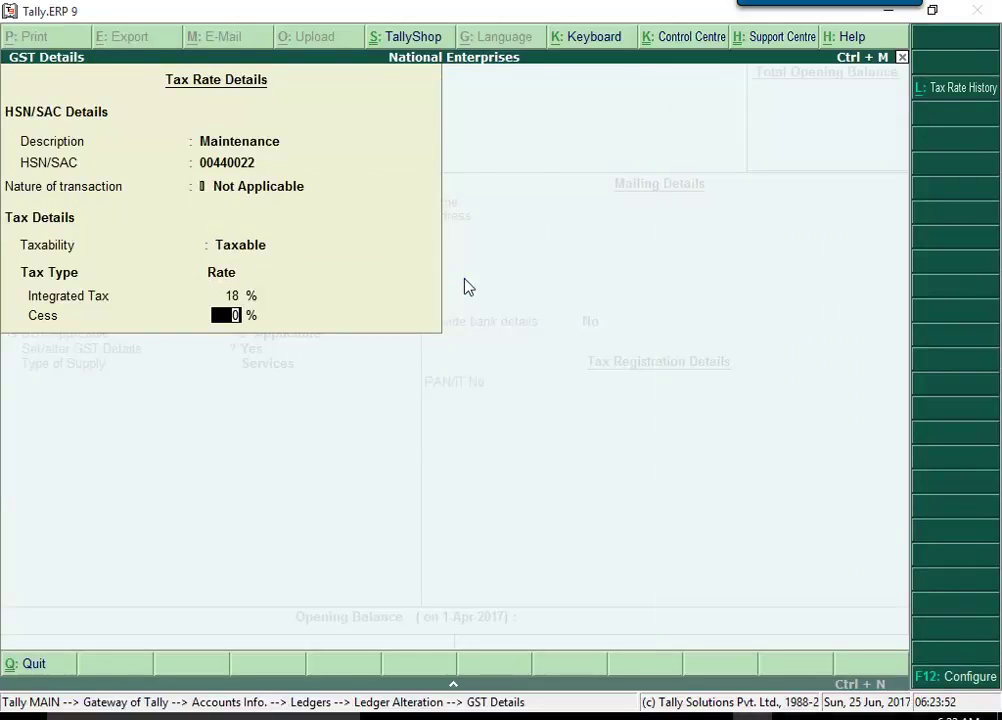
key("Return")
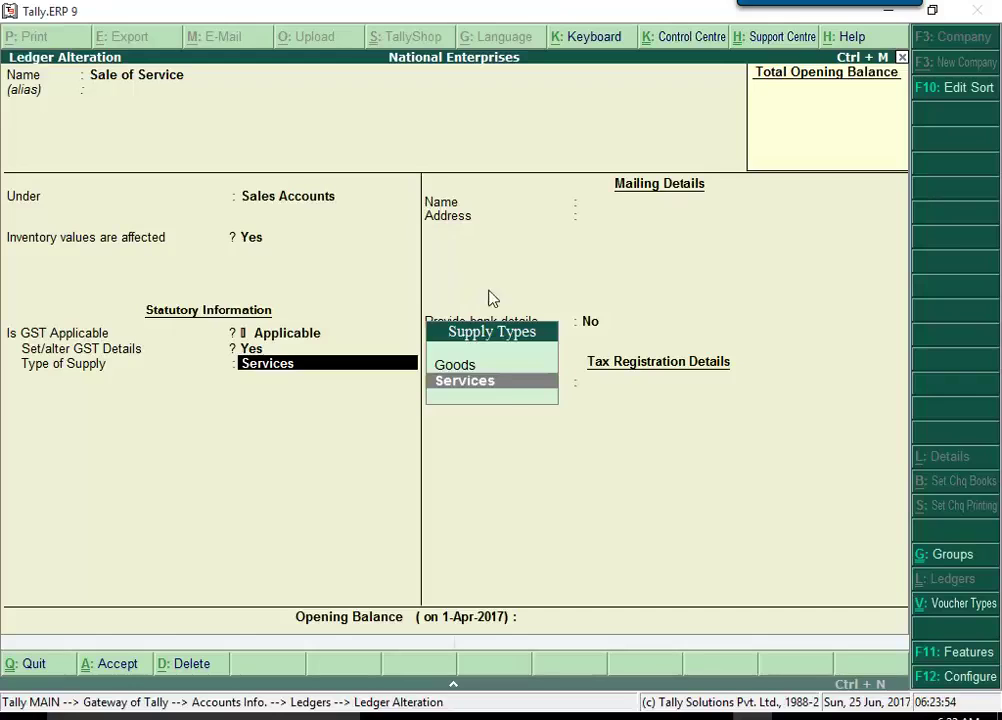
left_click(510, 386)
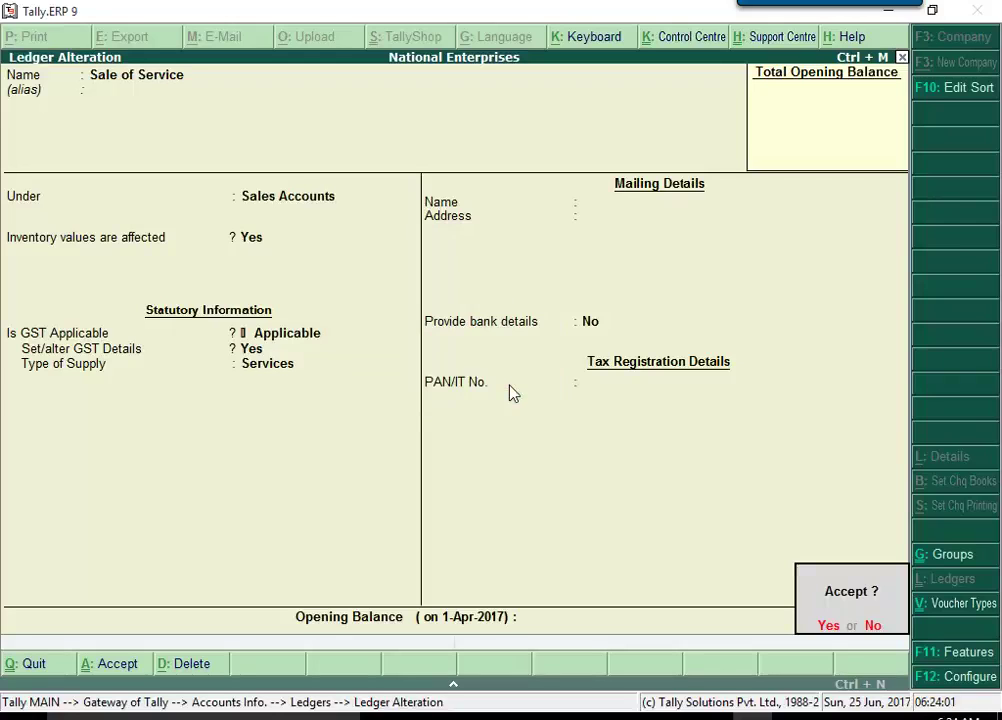
left_click(828, 625)
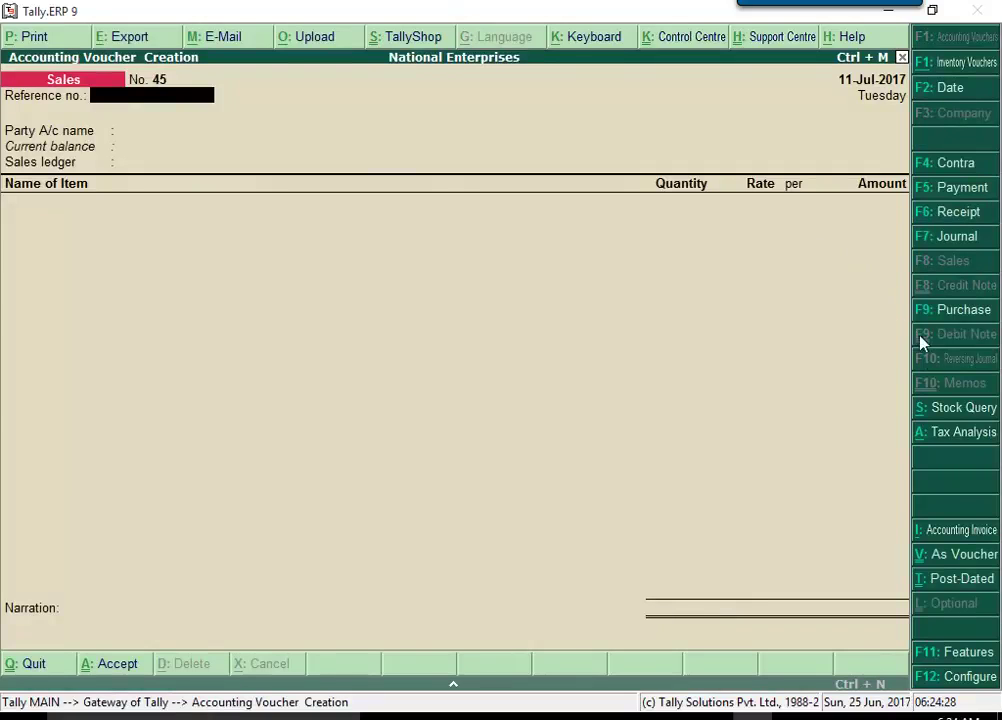
Switch to accounting-invoice mode and bill SLV Enterprises 25,000.00 for Sale of Service.
left_click(958, 541)
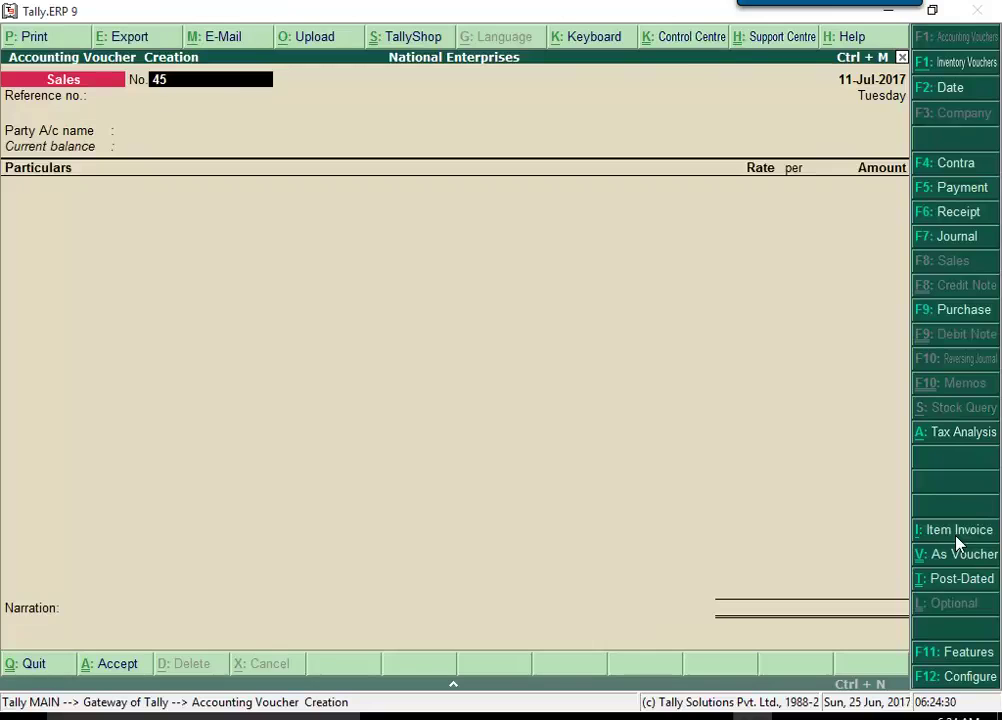
left_click(803, 242)
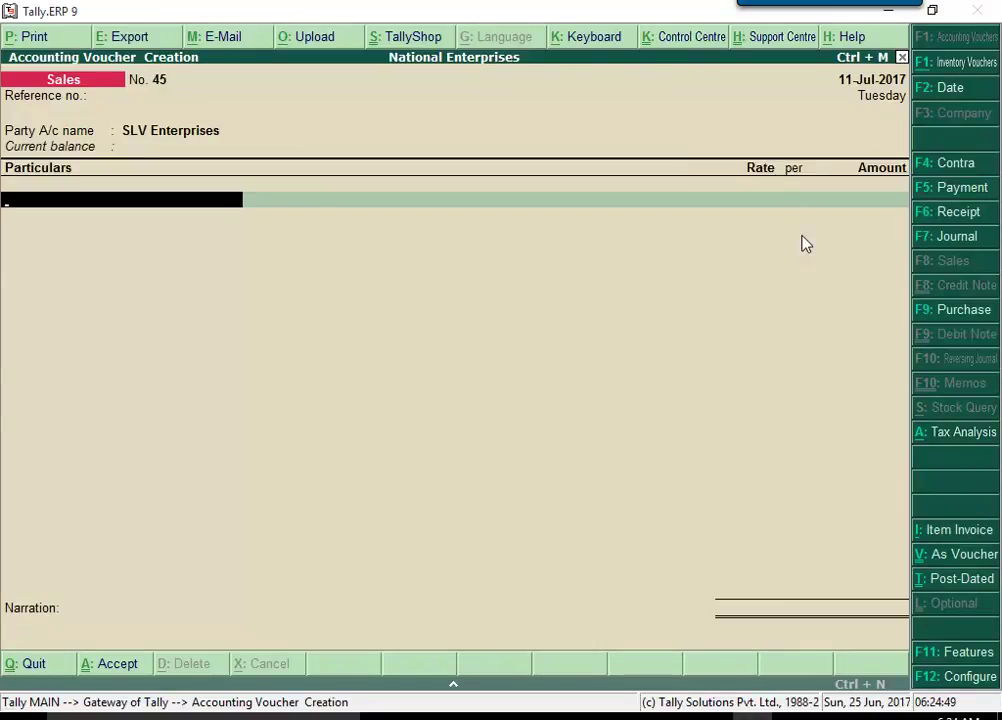
type("S")
left_click(800, 142)
type("25000")
key("Return")
Add Central Tax and State Tax at 2,250.00 each and accept the 29,500.00 invoice.
type("C")
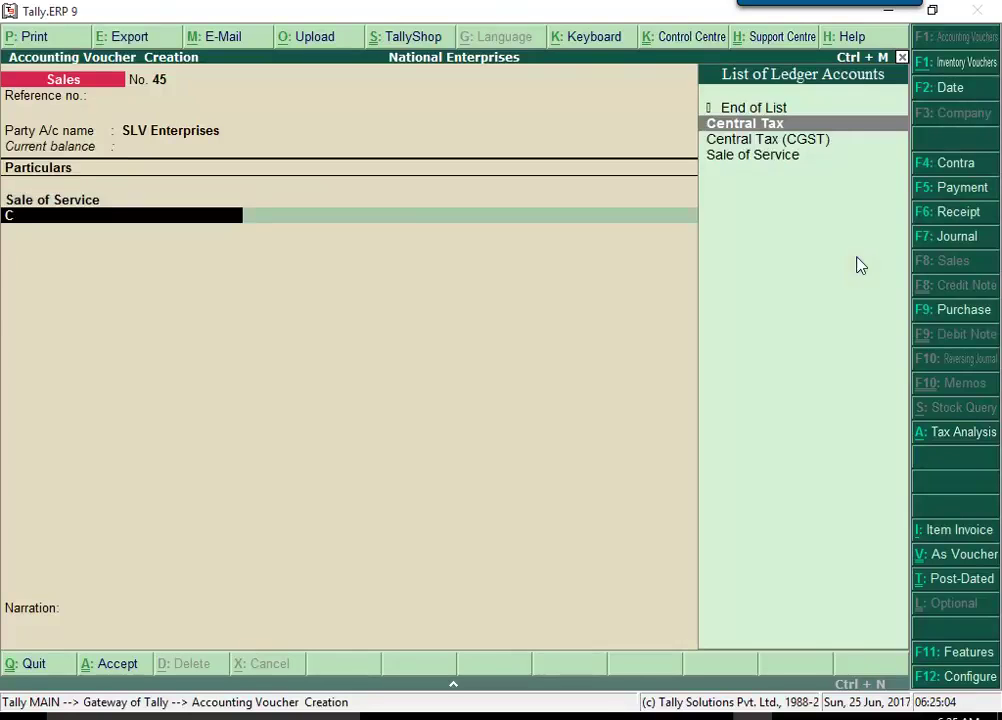
key("Return")
key("Return")
type("S")
key("Down")
key("Down")
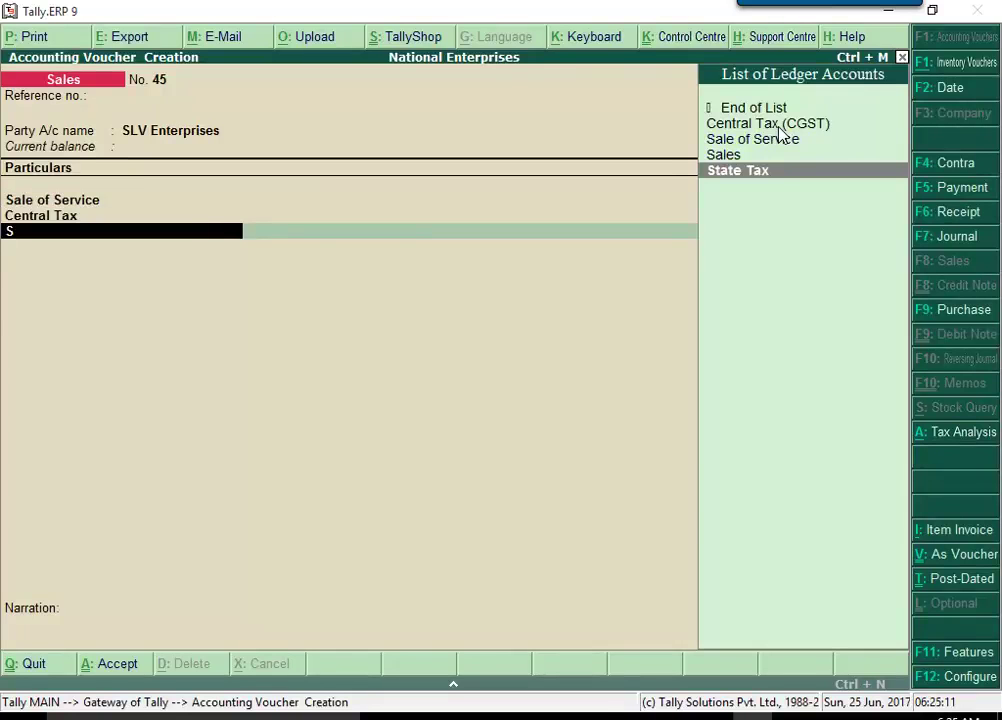
left_click(757, 174)
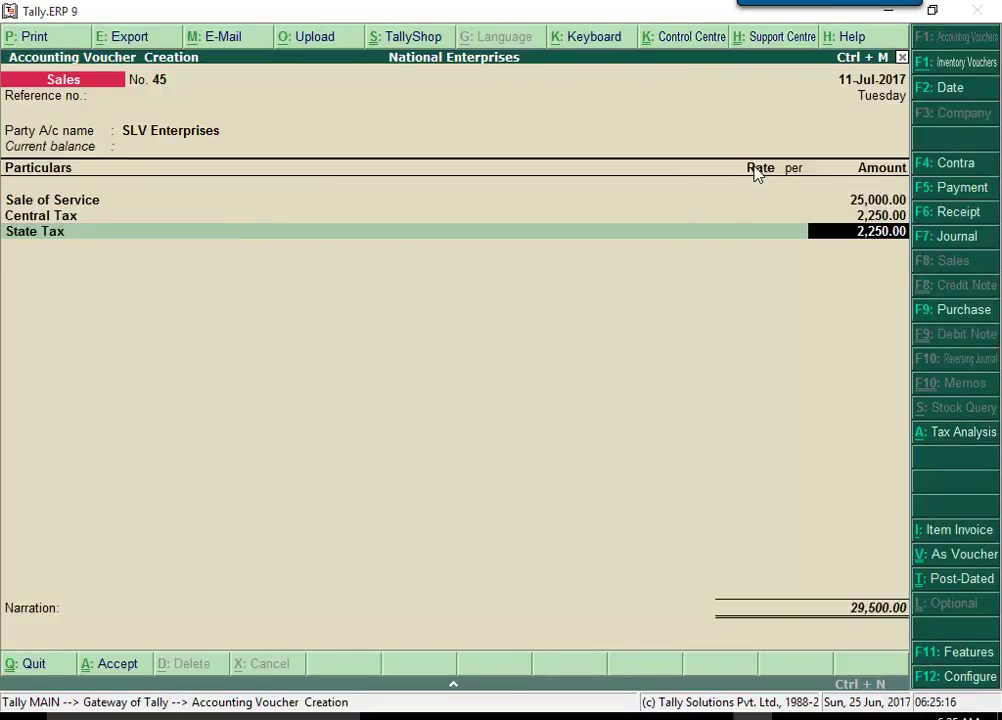
key("Return")
key("Return")
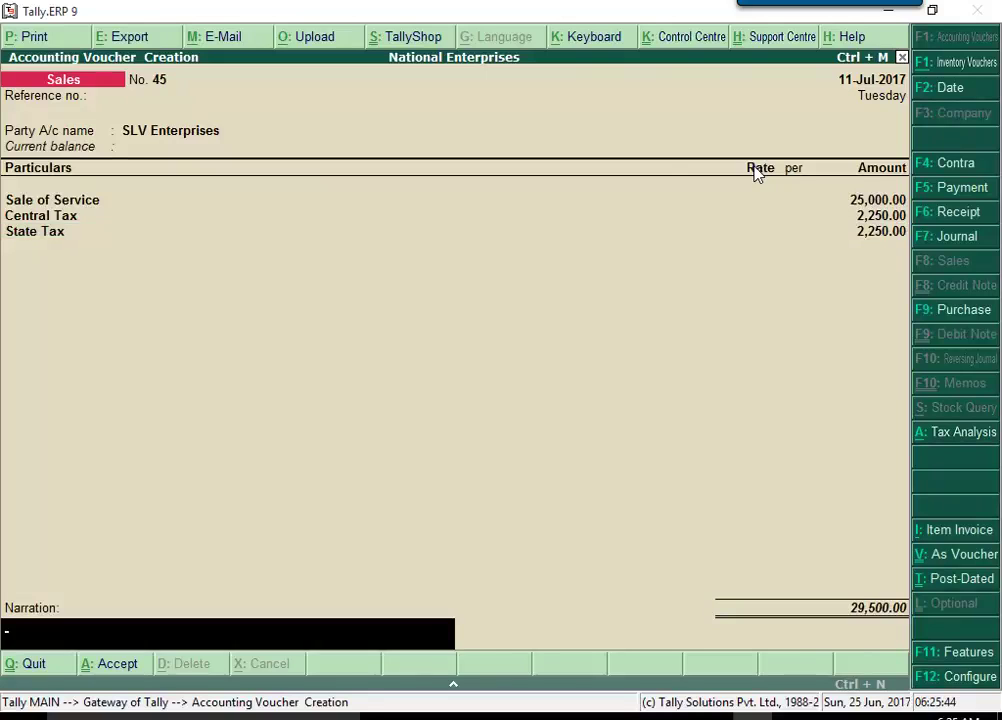
key("Return")
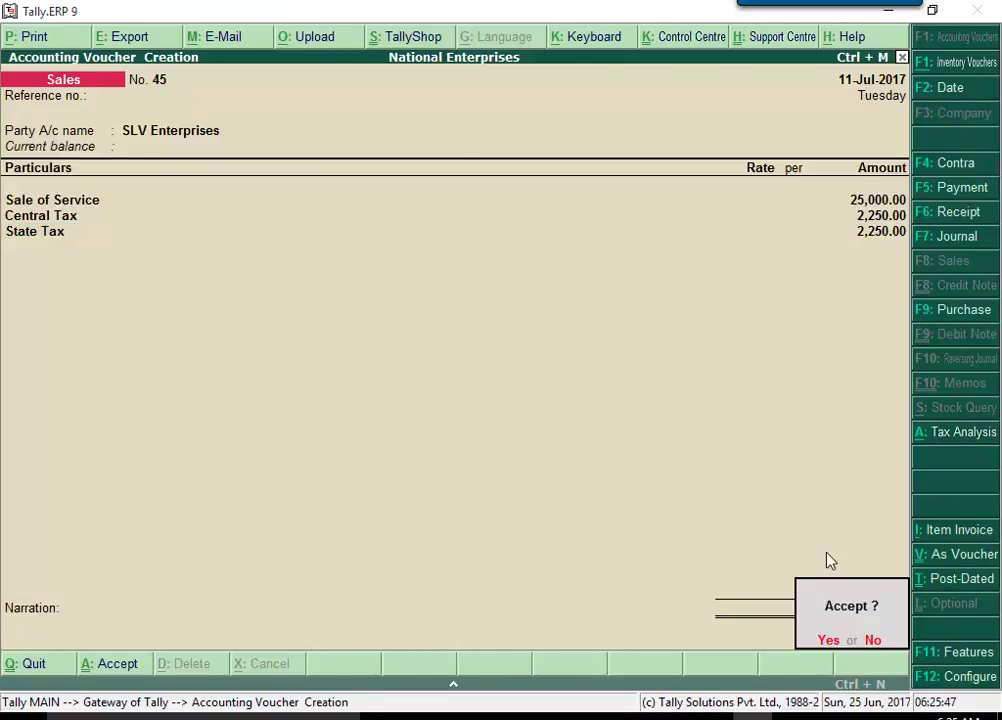